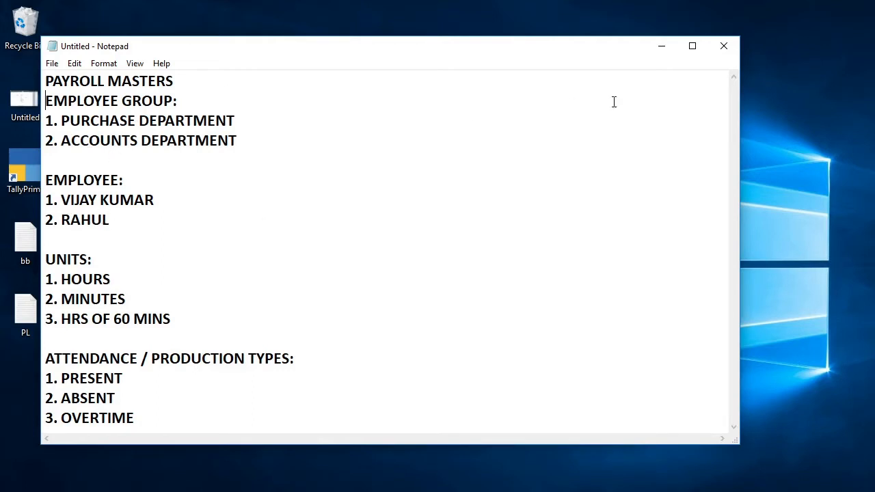
- Switch from Notepad to TallyPrime and review the list of masters available for creation
{"action": "left_click", "coordinate": [662, 46]}
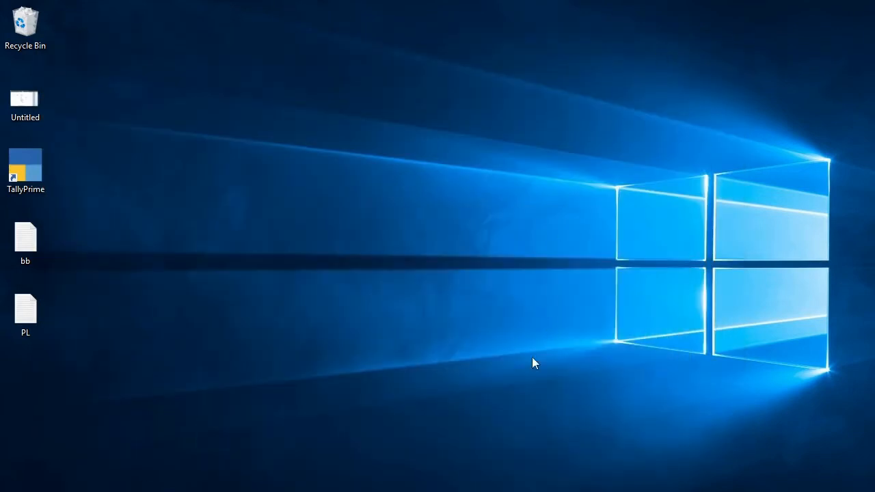
{"action": "key", "text": "alt+Tab"}
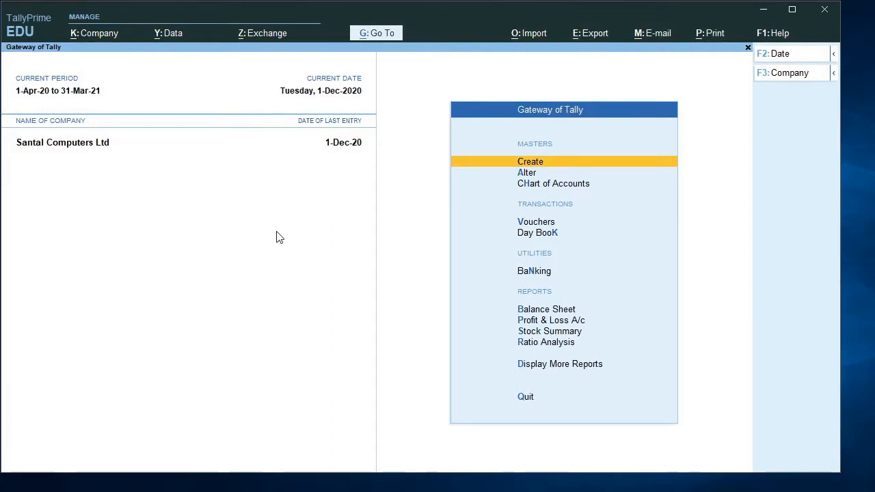
{"action": "left_click", "coordinate": [553, 165]}
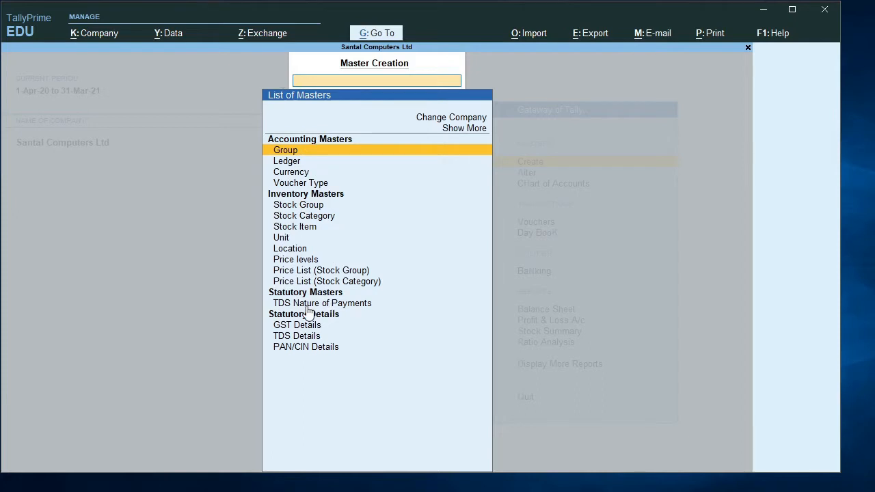
{"action": "key", "text": "Escape"}
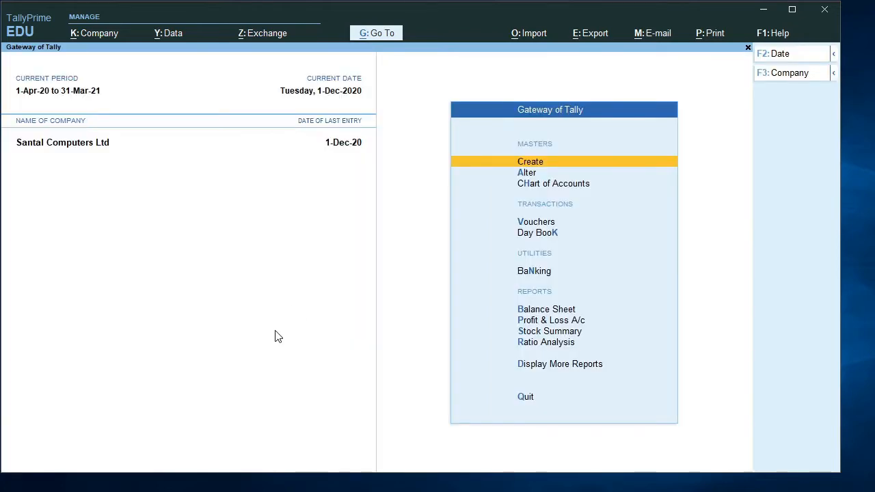
- Set Maintain Payroll to Yes in the company features and save the change
{"action": "key", "text": "F11"}
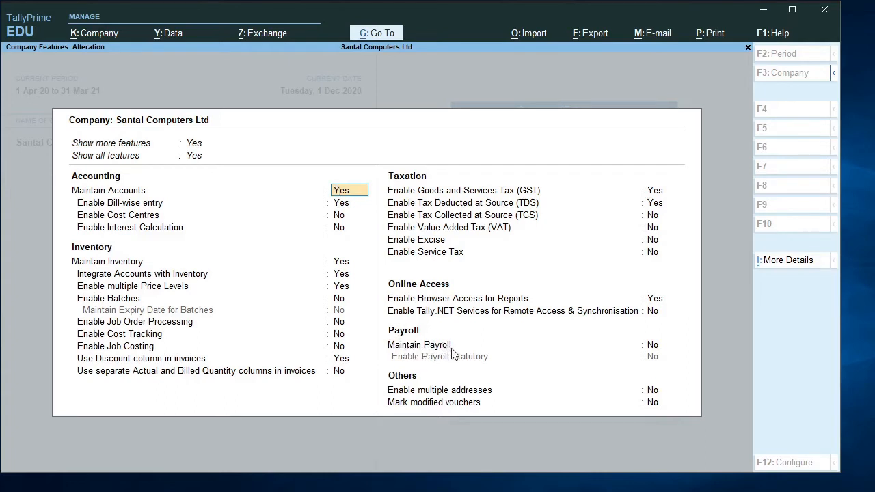
{"action": "left_click", "coordinate": [653, 347]}
{"action": "type", "text": "y"}
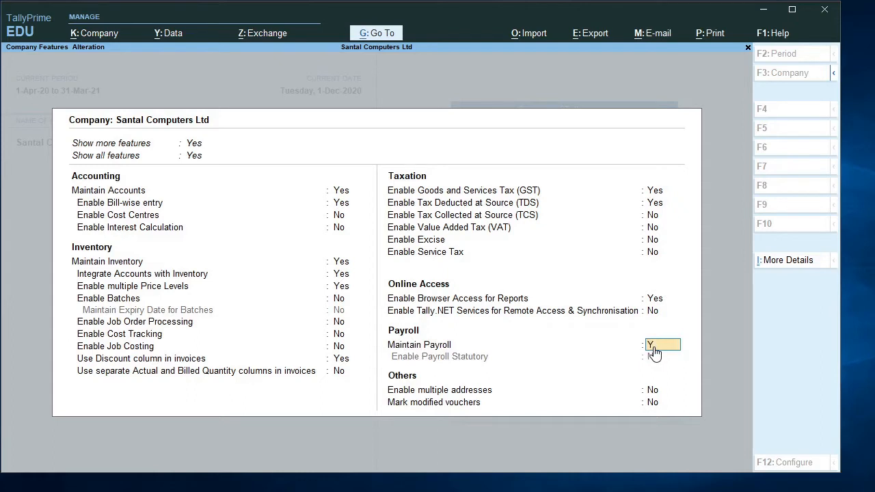
{"action": "key", "text": "Return"}
{"action": "key", "text": "Return"}
{"action": "key", "text": "Return"}
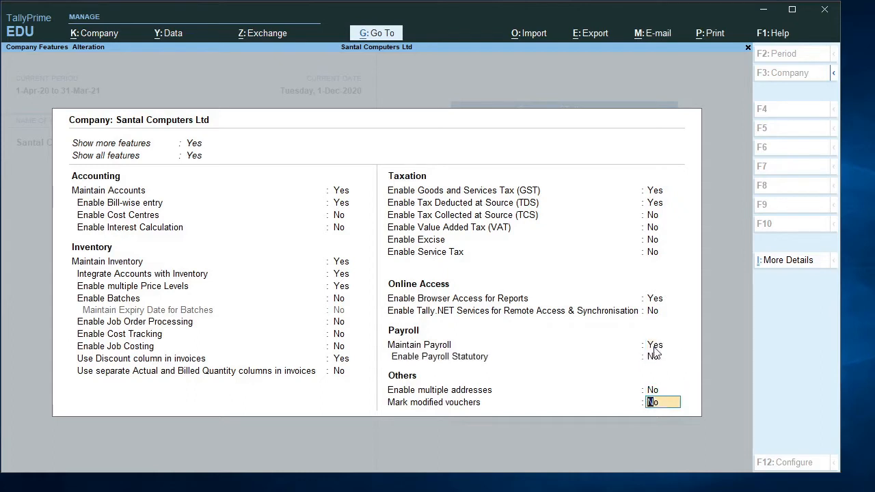
{"action": "key", "text": "Return"}
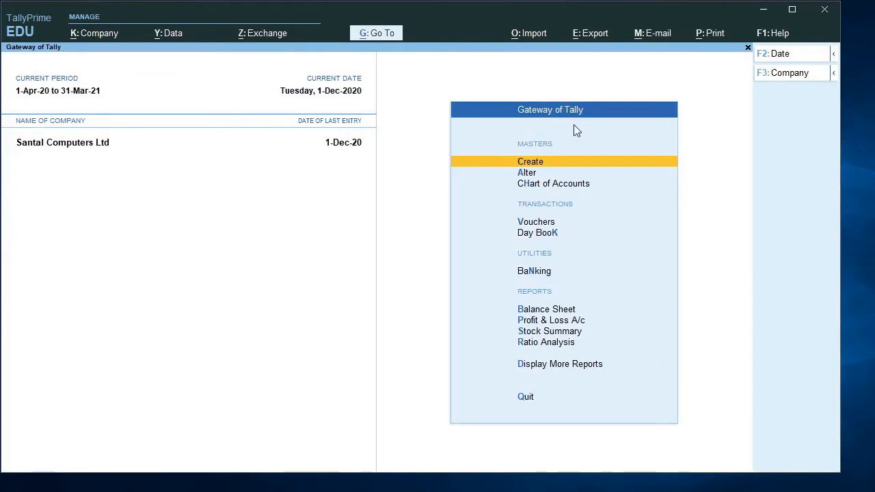
- Start creating an Employee Group payroll master and consult the Notepad list for the group names
{"action": "left_click", "coordinate": [539, 164]}
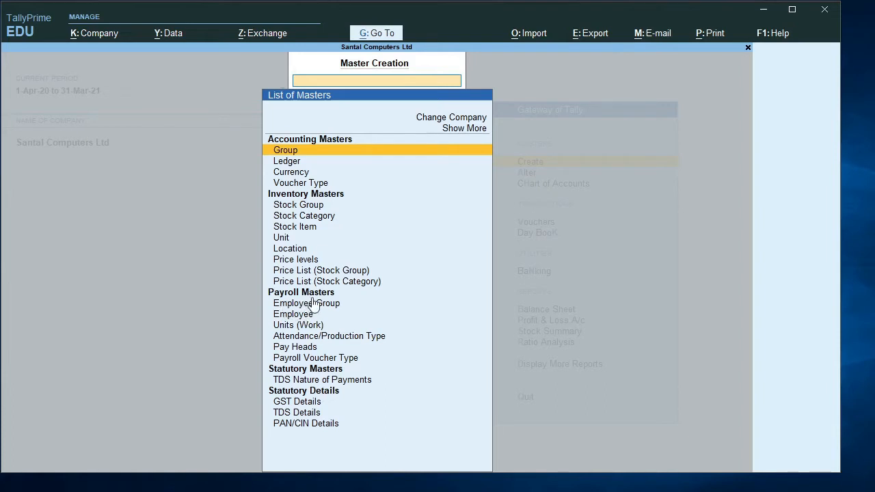
{"action": "left_click", "coordinate": [304, 308]}
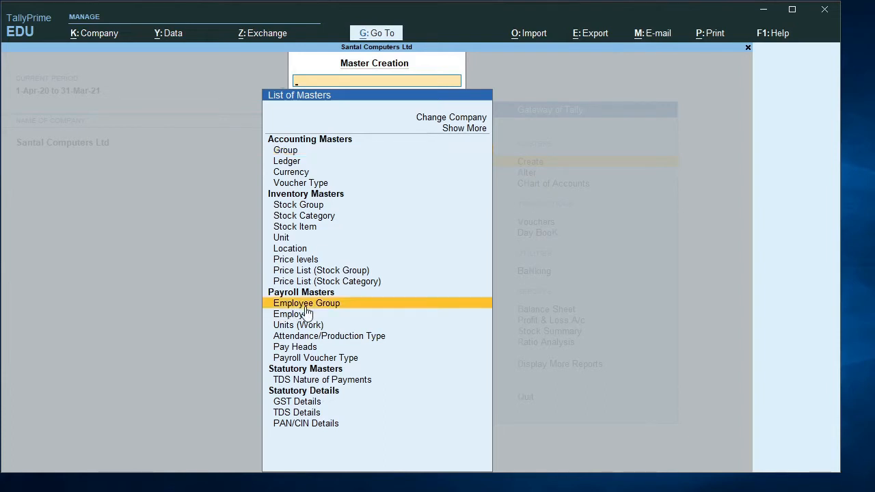
{"action": "left_click", "coordinate": [305, 308]}
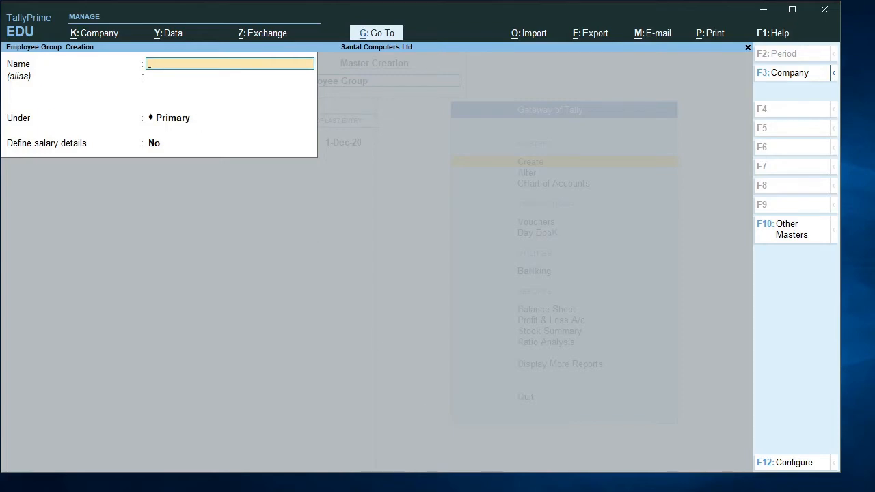
{"action": "key", "text": "alt+Tab"}
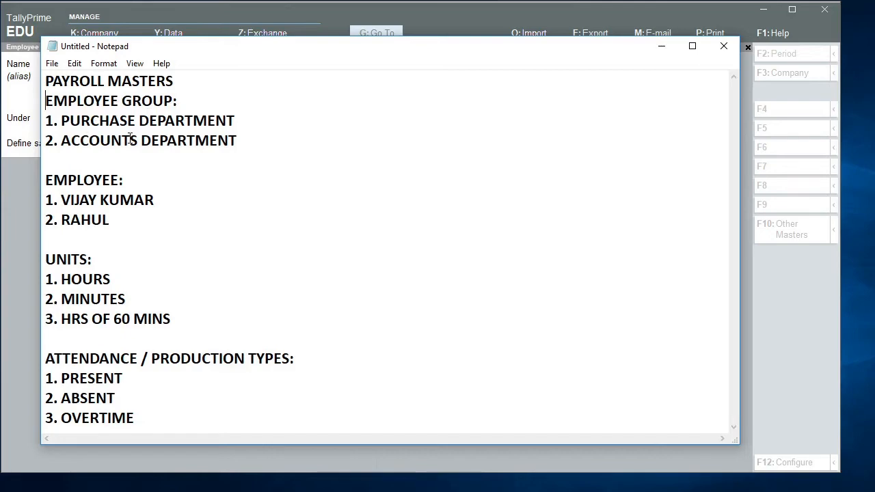
{"action": "left_click", "coordinate": [659, 48]}
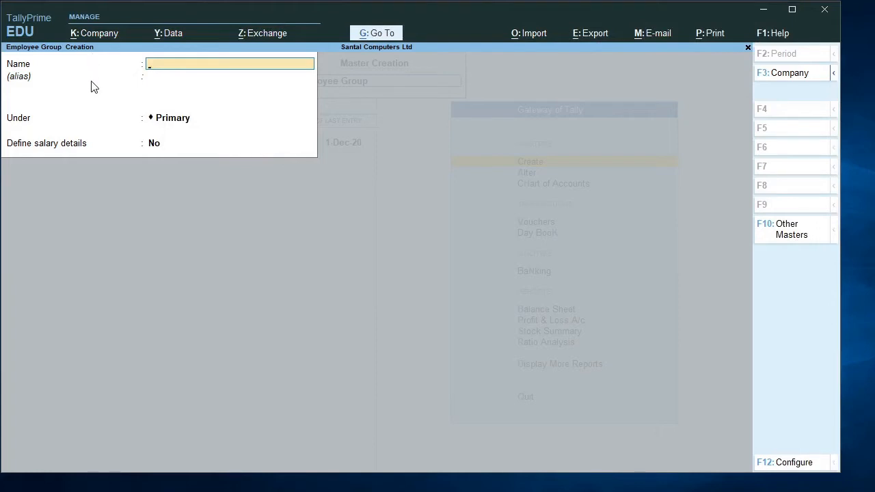
- Name the new employee group PURCHASE DEPARTMENT, leave its alias empty and keep it under Primary
{"action": "type", "text": "PURCHASE DE"}
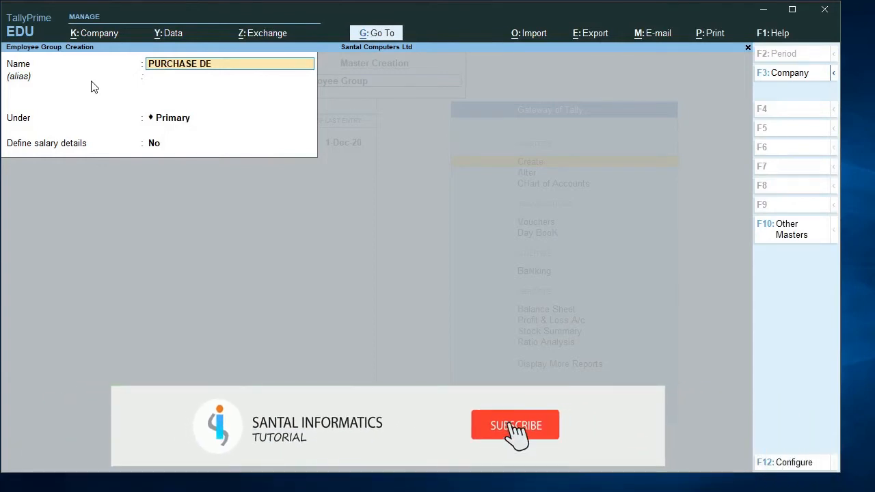
{"action": "type", "text": "PART"}
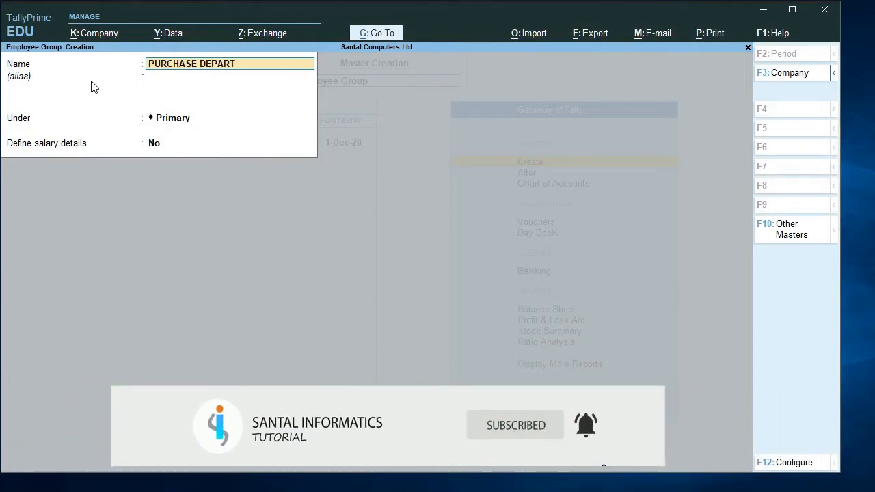
{"action": "type", "text": "MENT"}
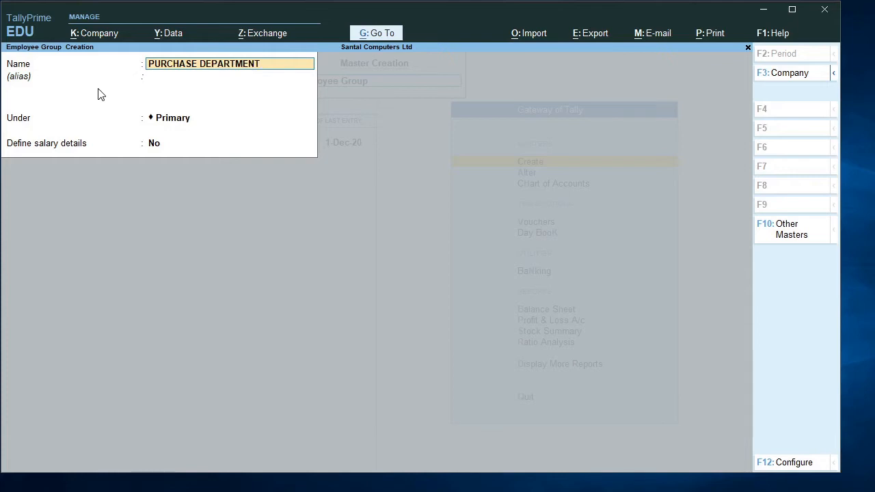
{"action": "key", "text": "Return"}
{"action": "key", "text": "Return"}
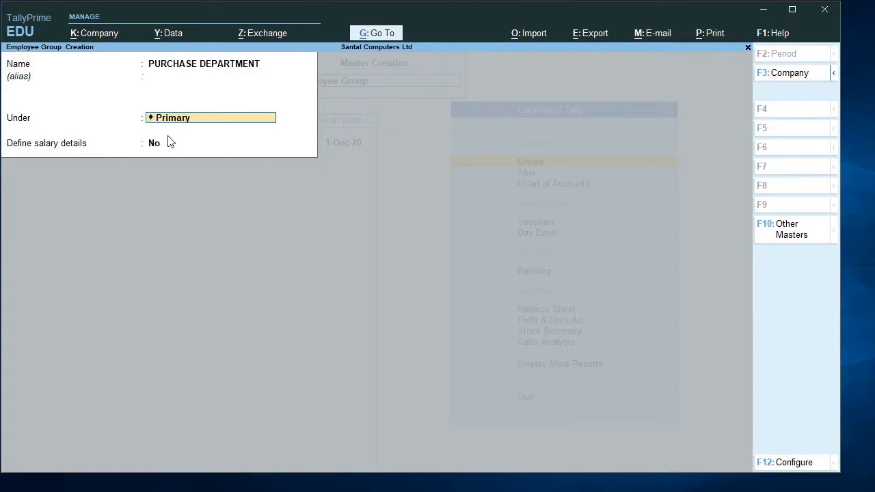
{"action": "left_click", "coordinate": [159, 152]}
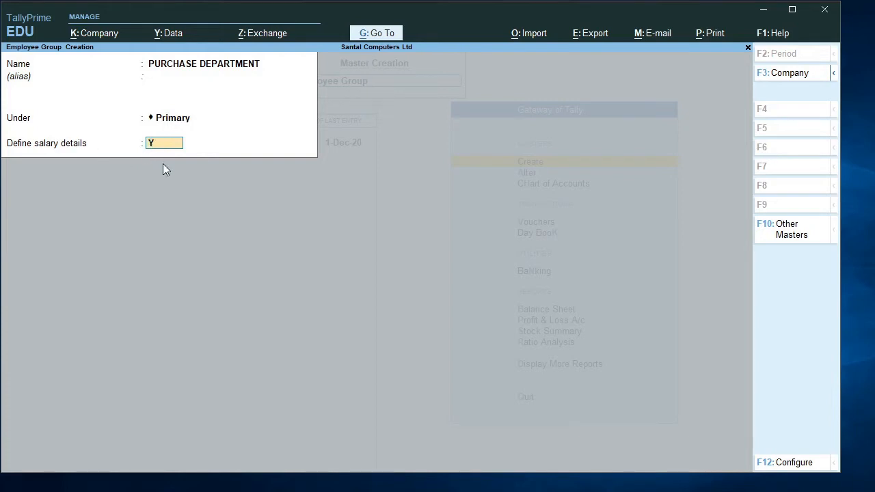
{"action": "key", "text": "Return"}
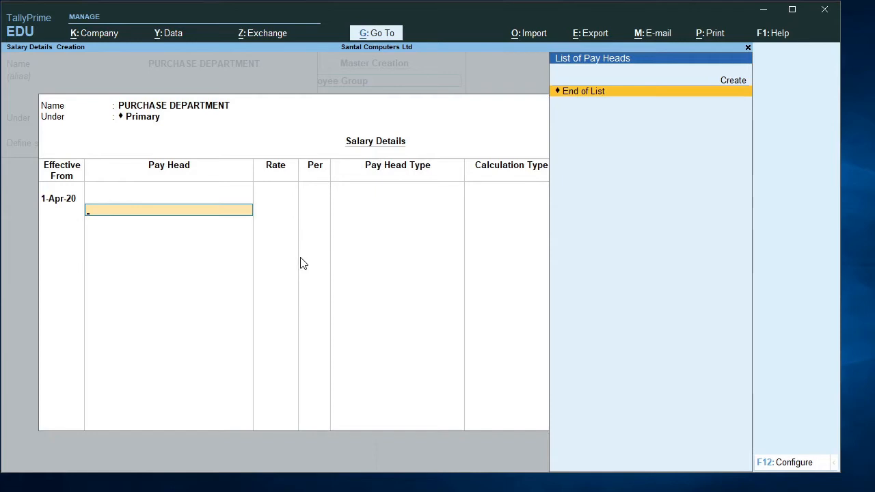
{"action": "key", "text": "Escape"}
{"action": "key", "text": "y"}
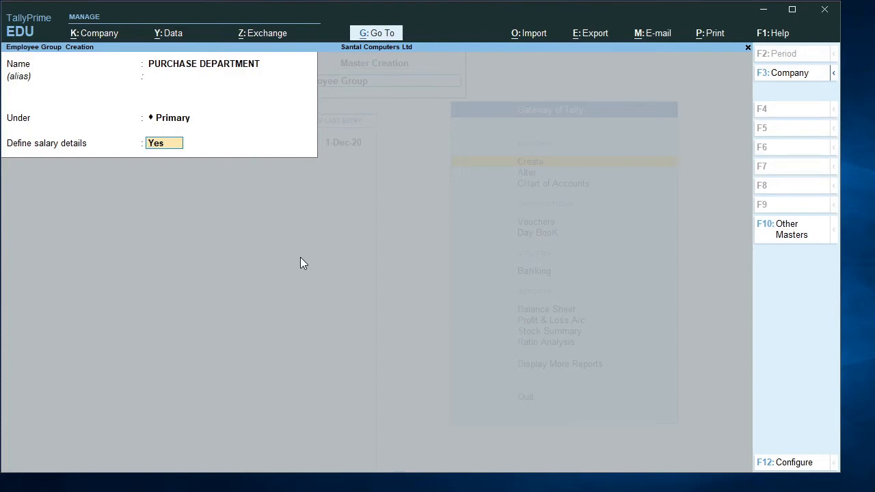
- Set Define salary details to No and save the PURCHASE DEPARTMENT employee group
{"action": "type", "text": "N"}
{"action": "key", "text": "Return"}
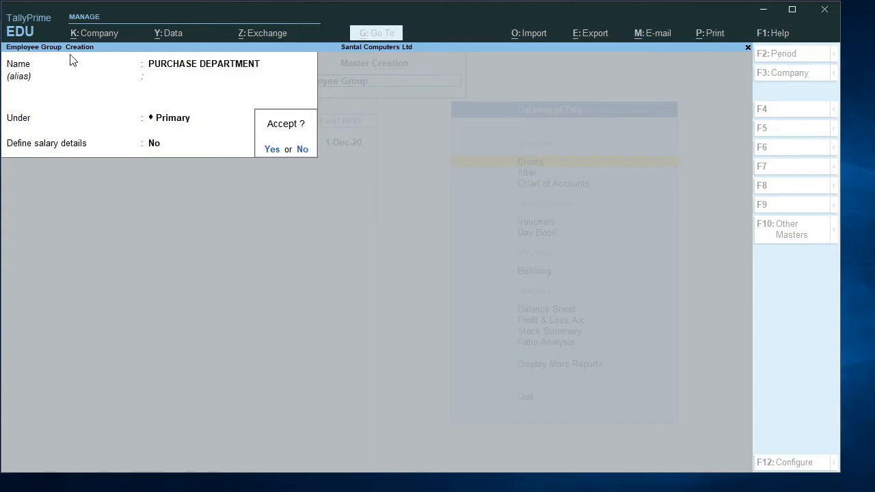
{"action": "key", "text": "y"}
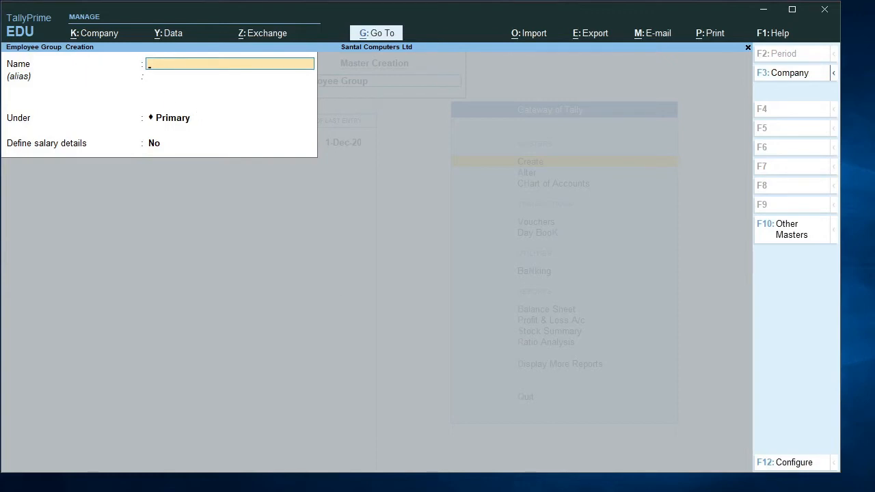
- Check the Notepad list, create a second employee group named ACCOUNTS DEPARTMENT under Primary without salary details, and leave master creation
{"action": "key", "text": "alt+Tab"}
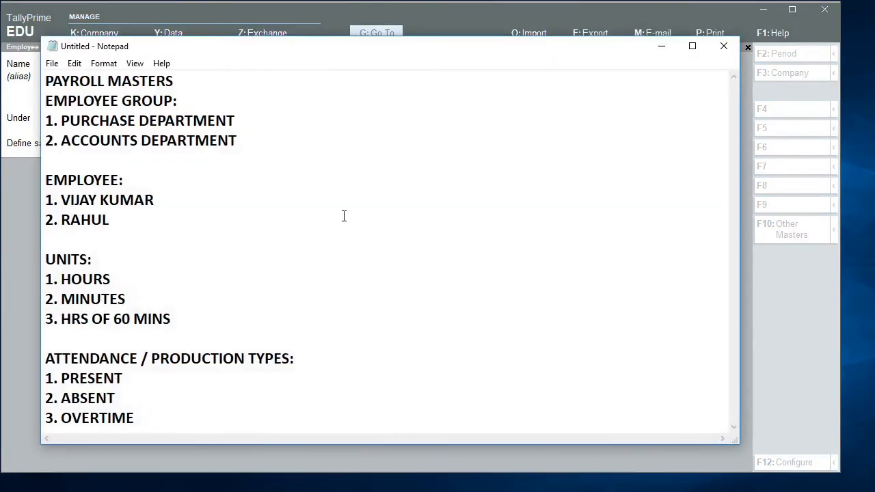
{"action": "left_click", "coordinate": [661, 47]}
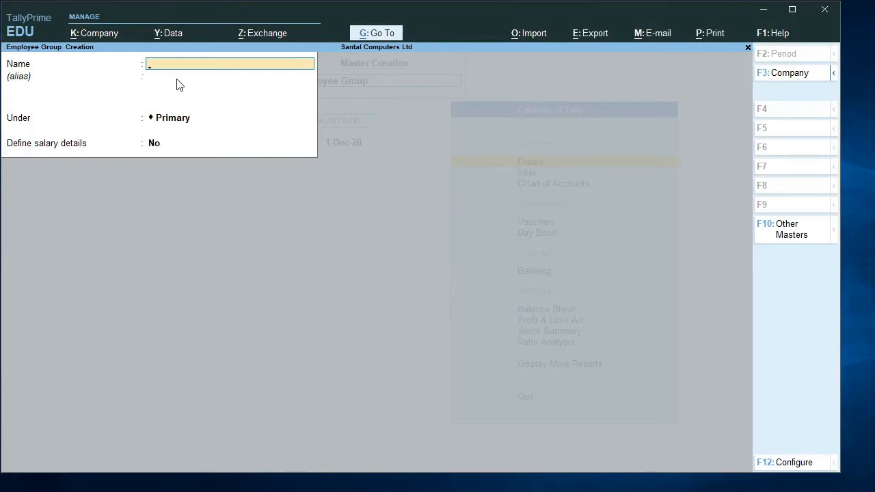
{"action": "type", "text": "ACCOUNTS DEPARTMENT"}
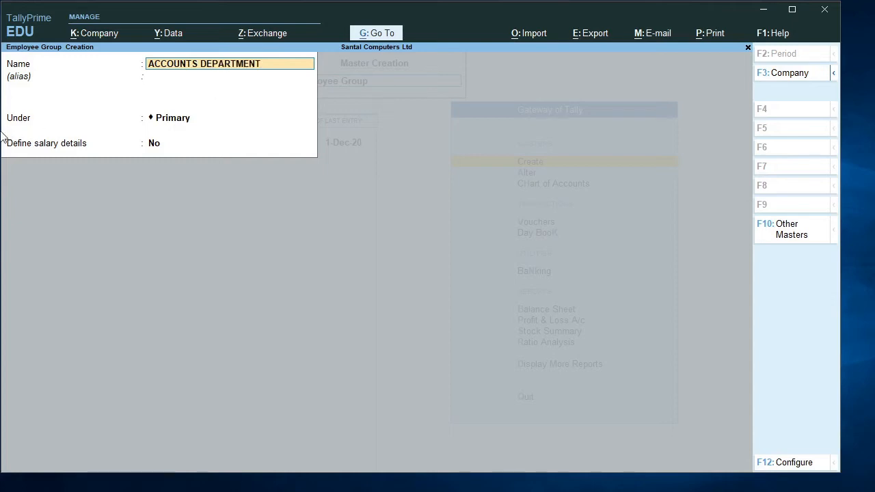
{"action": "key", "text": "Return"}
{"action": "key", "text": "Return"}
{"action": "key", "text": "Return"}
{"action": "key", "text": "Return"}
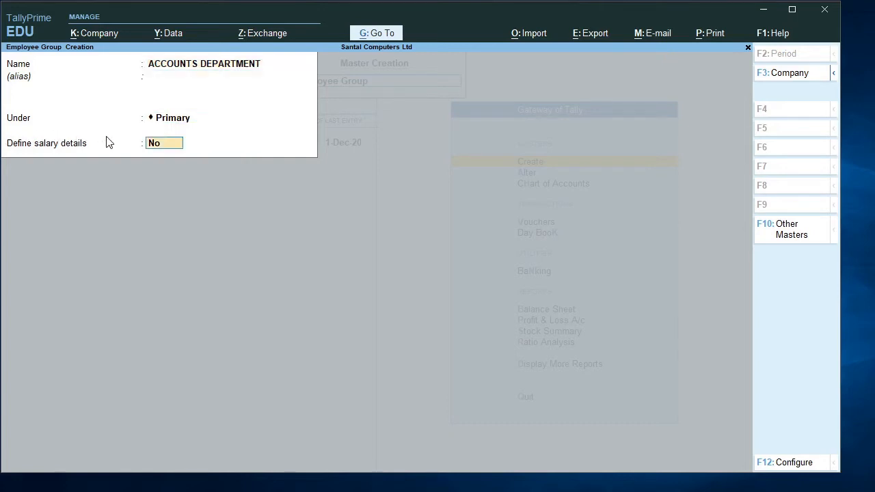
{"action": "key", "text": "Return"}
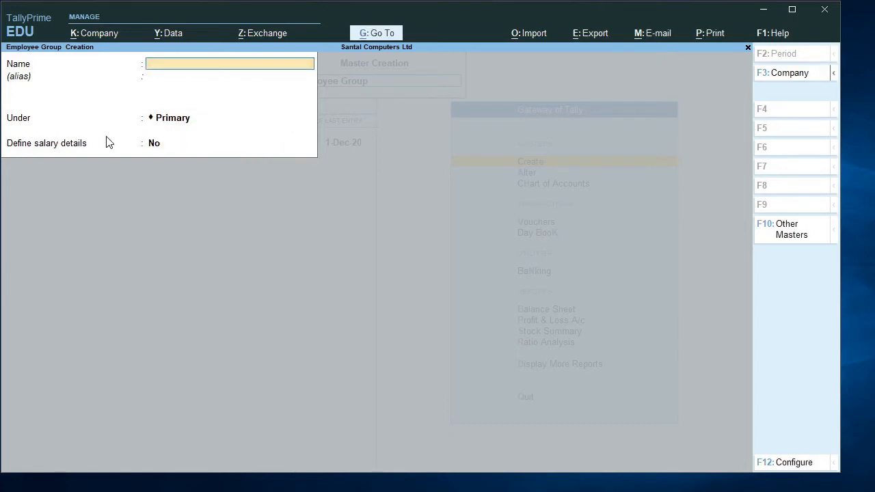
{"action": "key", "text": "Escape"}
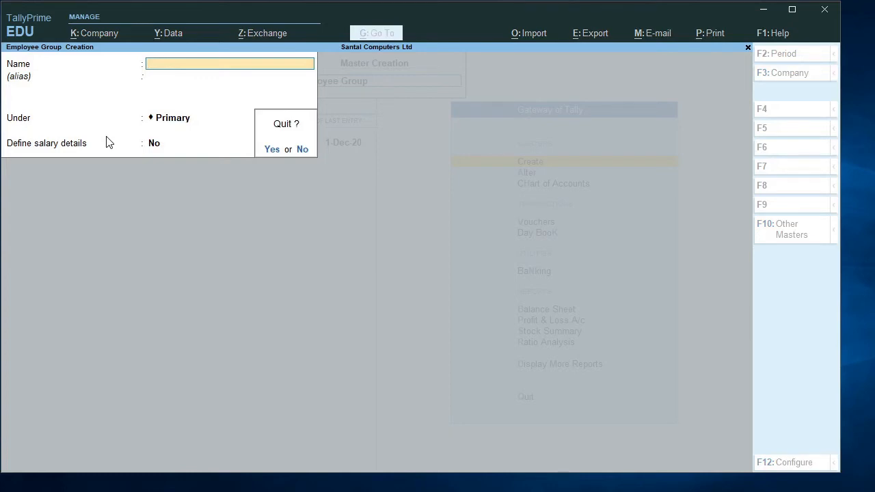
{"action": "key", "text": "Return"}
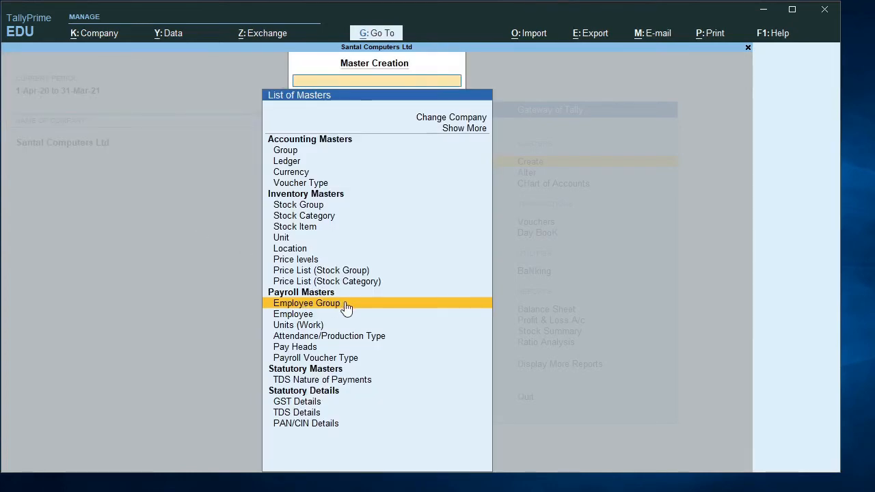
{"action": "key", "text": "Escape"}
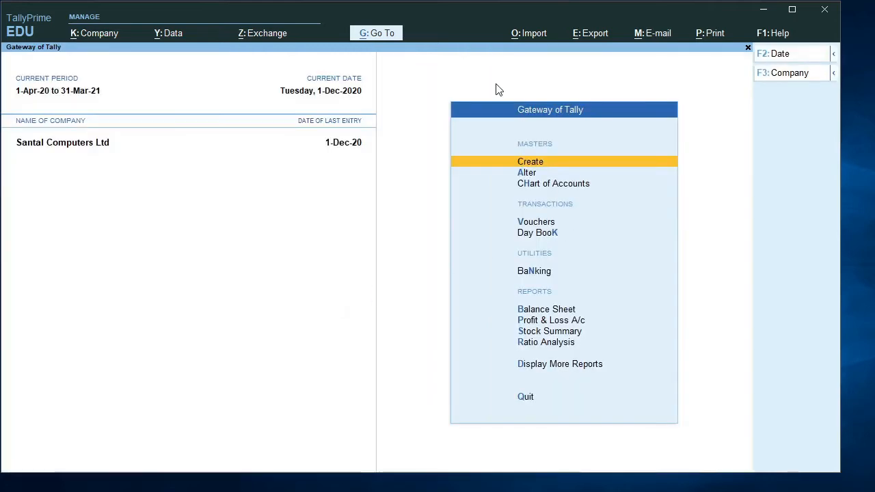
- List the employee groups for alteration and open ACCOUNTS DEPARTMENT
{"action": "left_click", "coordinate": [528, 175]}
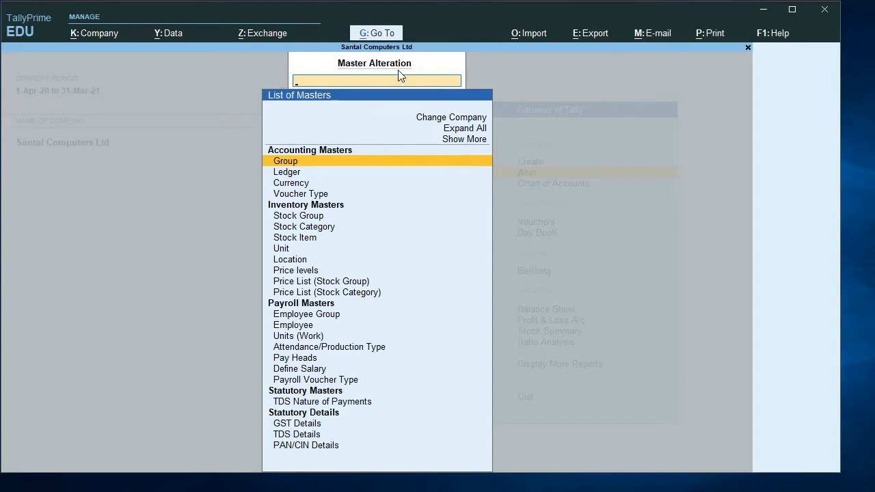
{"action": "left_click", "coordinate": [300, 316]}
{"action": "left_click", "coordinate": [301, 315]}
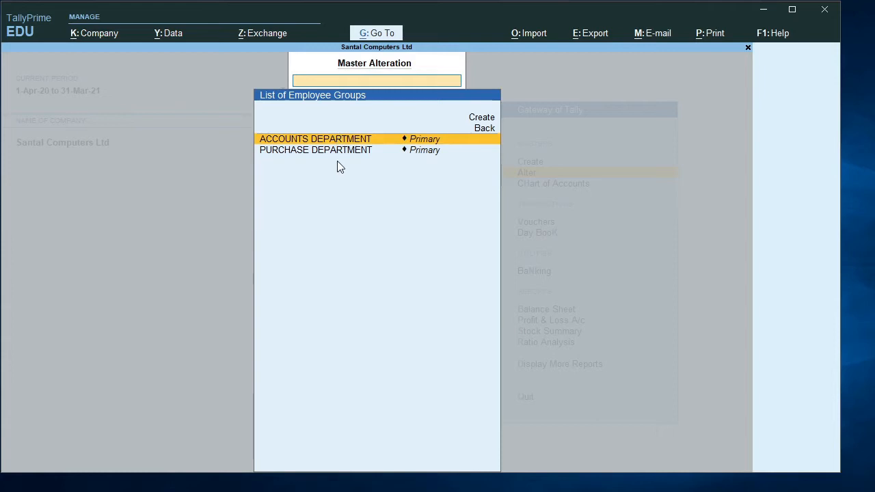
{"action": "key", "text": "Return"}
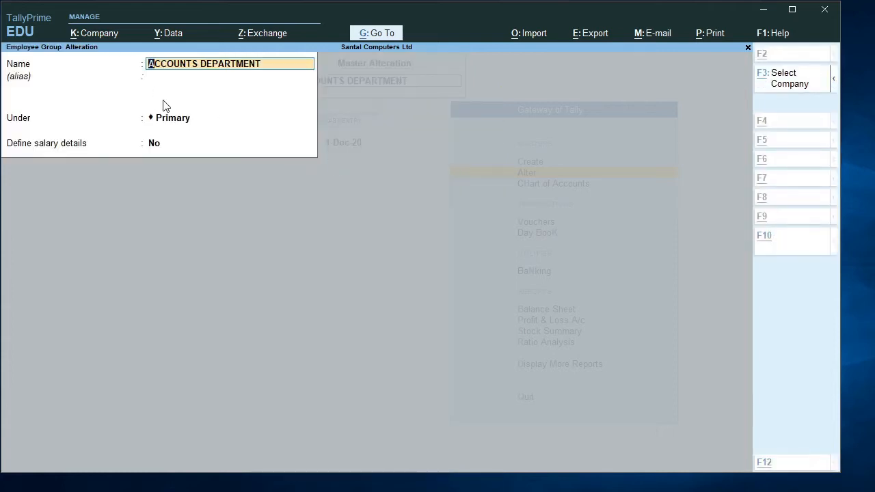
- Request deletion of the ACCOUNTS DEPARTMENT employee group, decline it and leave the alteration form
{"action": "key", "text": "alt+d"}
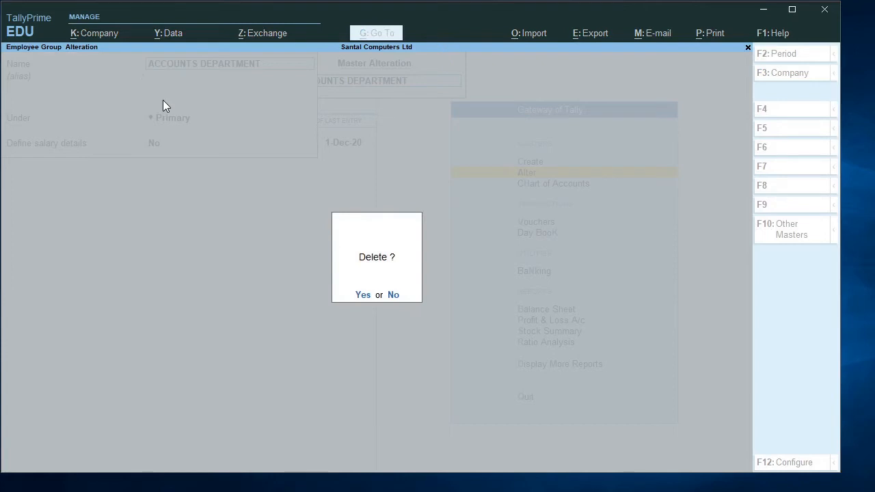
{"action": "key", "text": "n"}
{"action": "key", "text": "Escape"}
{"action": "key", "text": "Escape"}
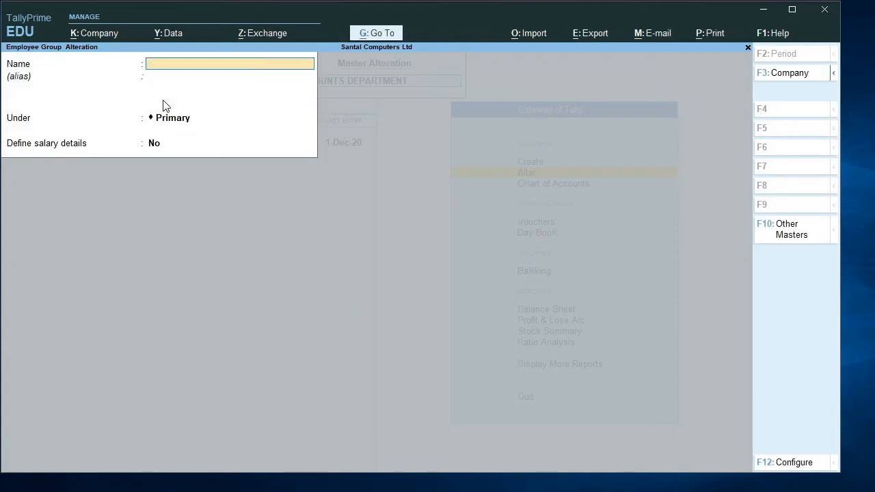
- Leave master alteration and open the creation form for a new Employee payroll master
{"action": "key", "text": "y"}
{"action": "key", "text": "Escape"}
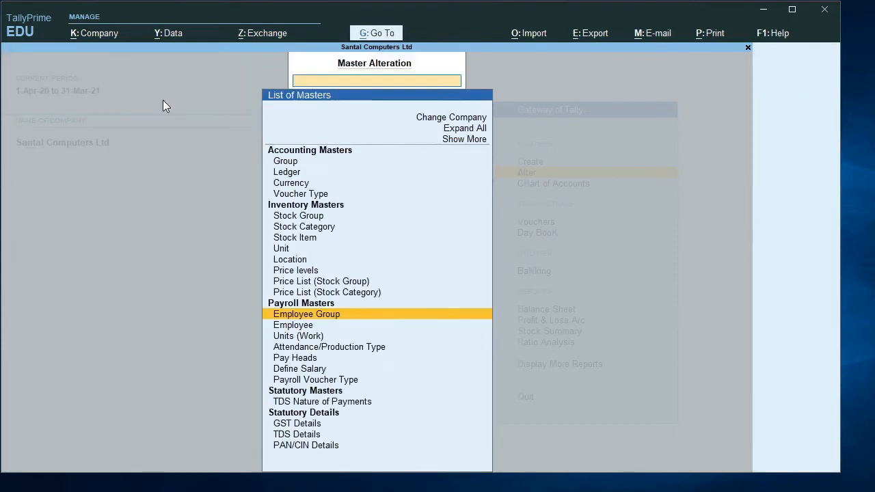
{"action": "key", "text": "Escape"}
{"action": "key", "text": "Up"}
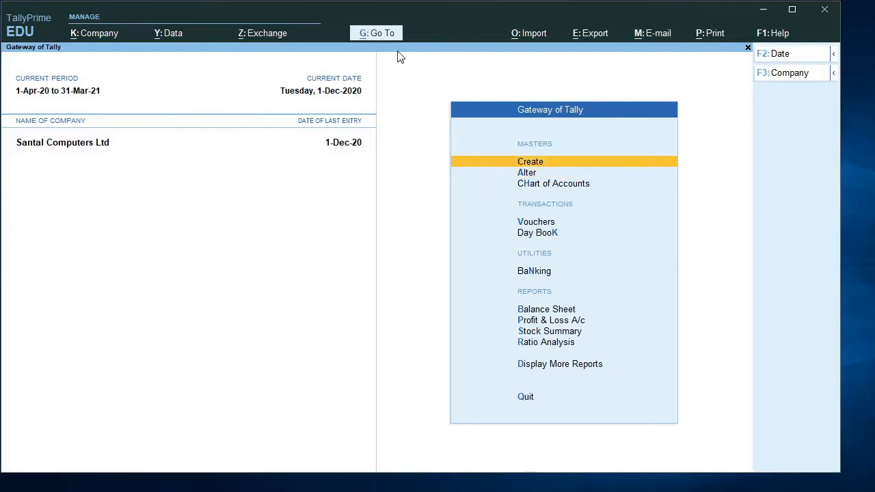
{"action": "key", "text": "Return"}
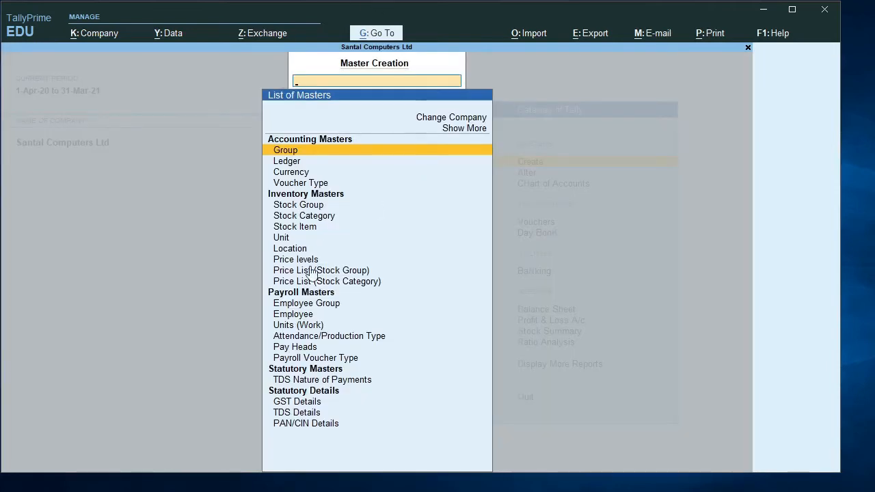
{"action": "left_click", "coordinate": [301, 317]}
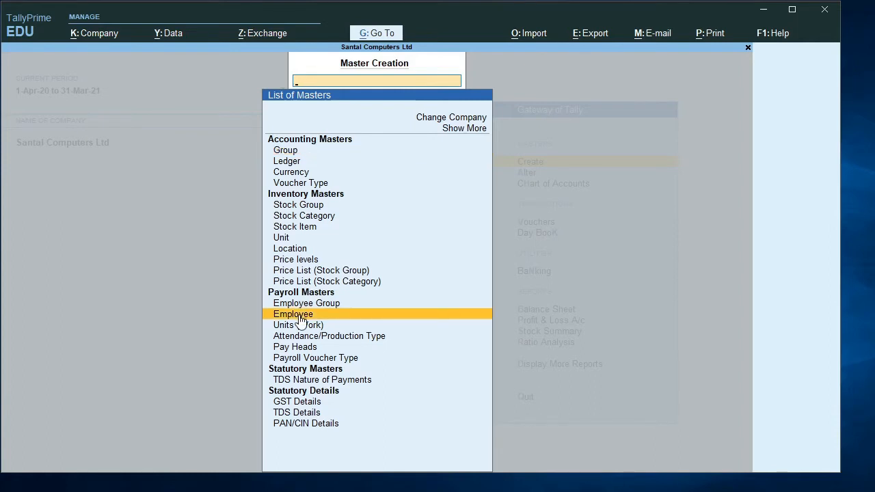
{"action": "left_click", "coordinate": [299, 318]}
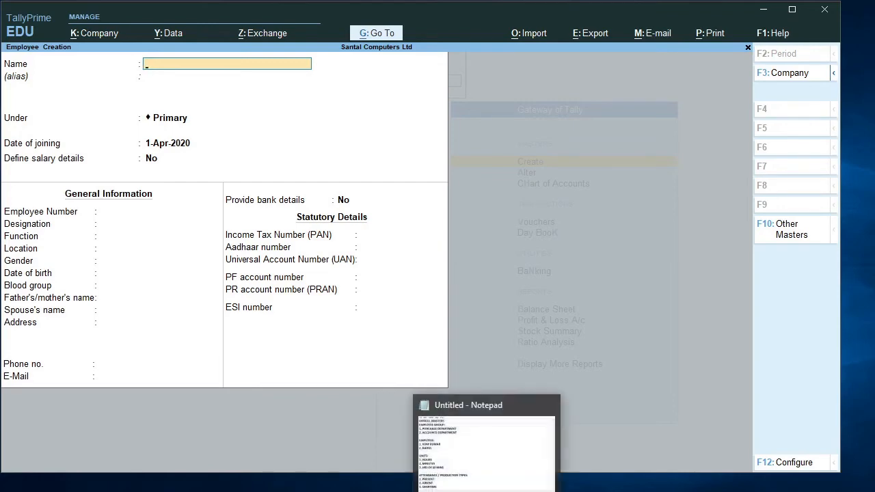
- Check the employee list in Notepad and enter the first listed employee's full name in the creation form
{"action": "left_click", "coordinate": [482, 448]}
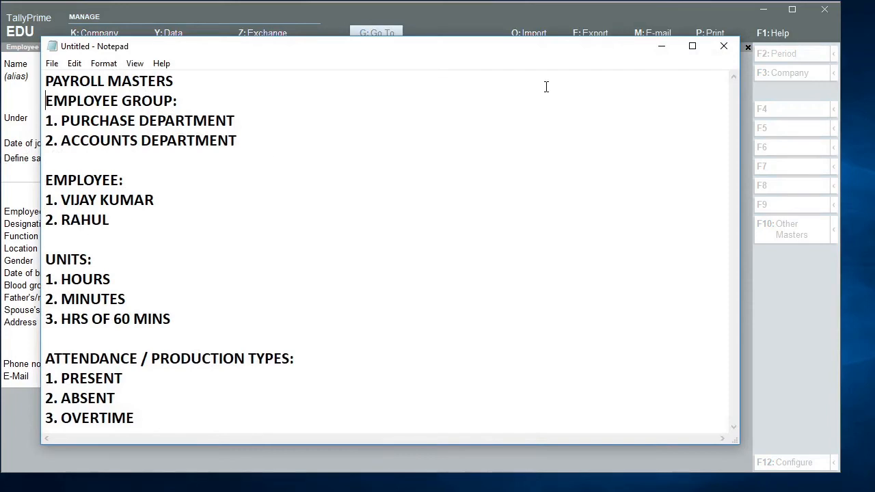
{"action": "left_click", "coordinate": [663, 46]}
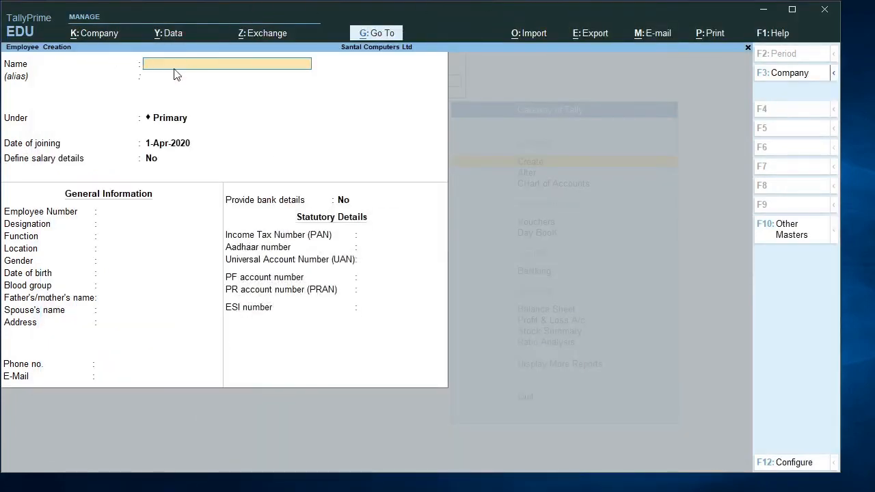
{"action": "type", "text": "VIJAY KUMAR"}
{"action": "key", "text": "Return"}
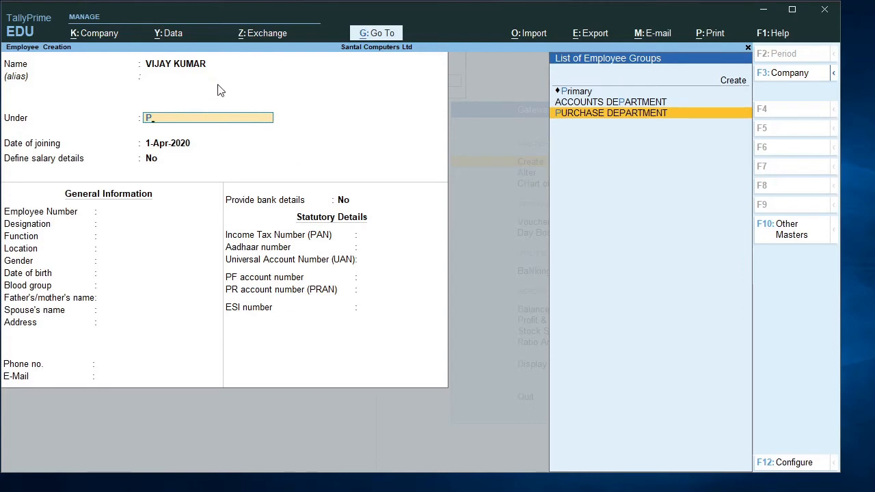
- Place the employee under ACCOUNTS DEPARTMENT and accept 1-Apr-2020 as the date of joining
{"action": "key", "text": "Up"}
{"action": "key", "text": "Return"}
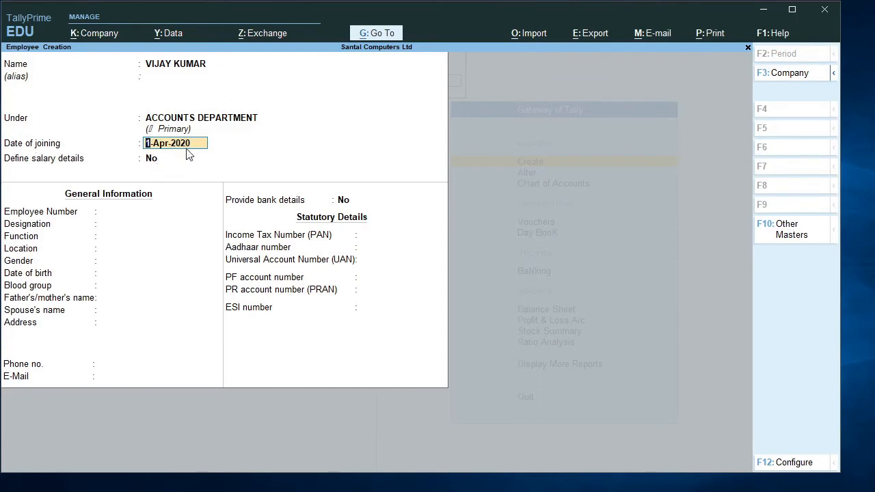
{"action": "key", "text": "Return"}
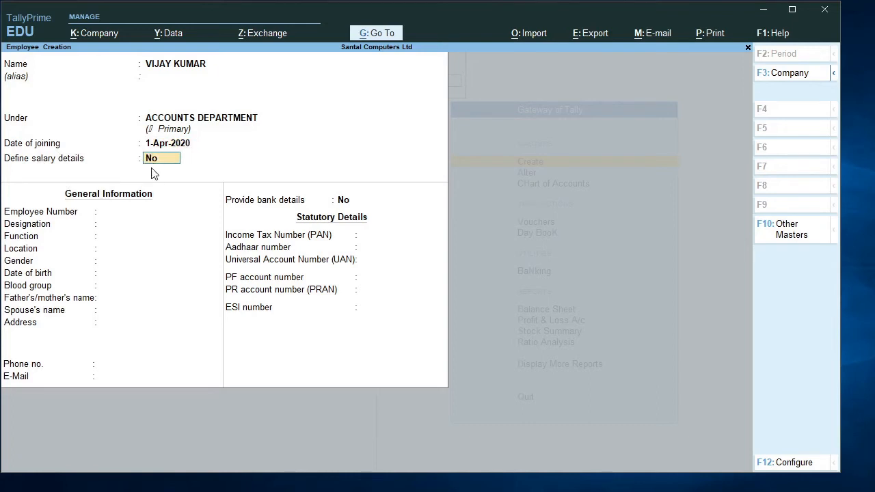
- Open the employee's salary details, quit without adding pay heads and set Define salary details back to No
{"action": "type", "text": "Y"}
{"action": "key", "text": "Return"}
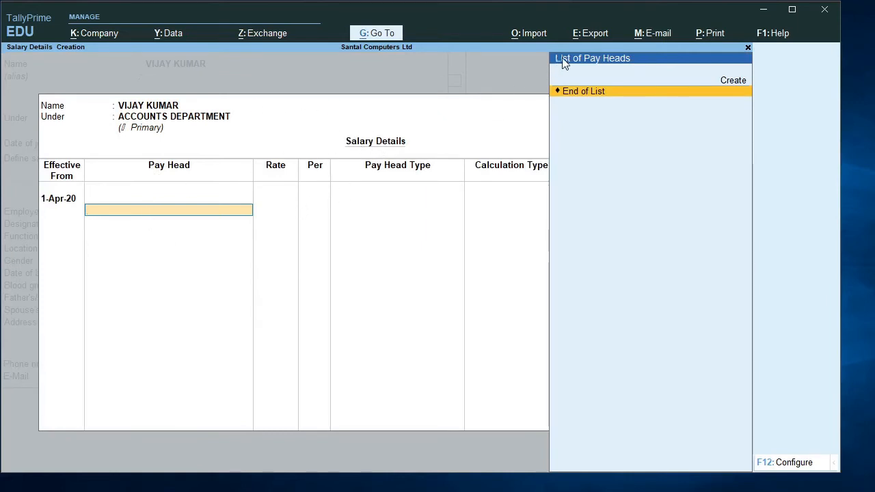
{"action": "key", "text": "Escape"}
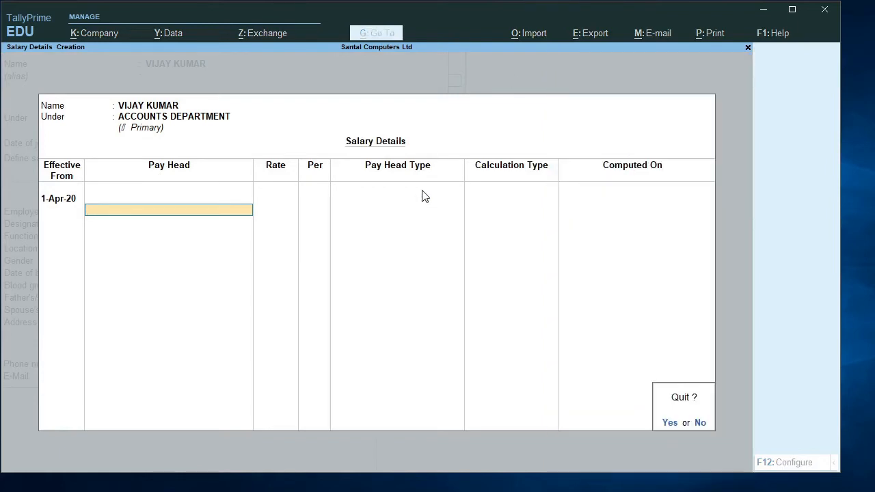
{"action": "type", "text": "y"}
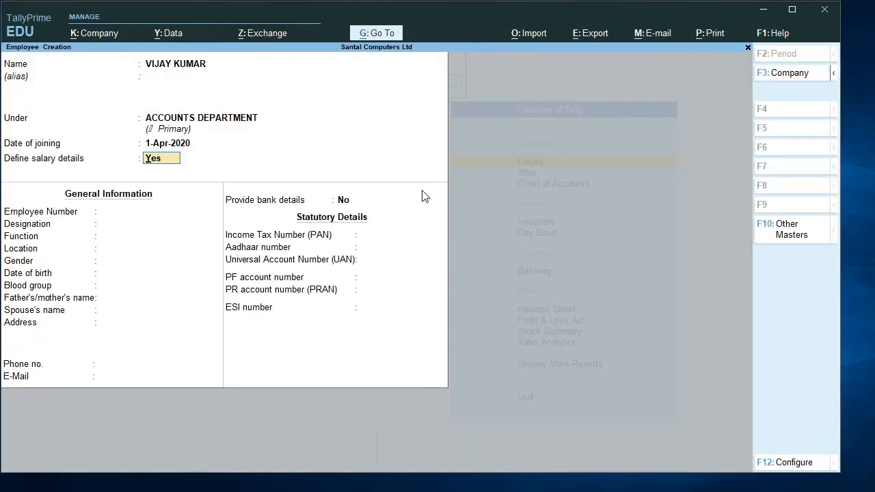
{"action": "type", "text": "n"}
- Accept No for salary details, then enter the employee number and the designation ACCOUNTS MANAGER
{"action": "key", "text": "Return"}
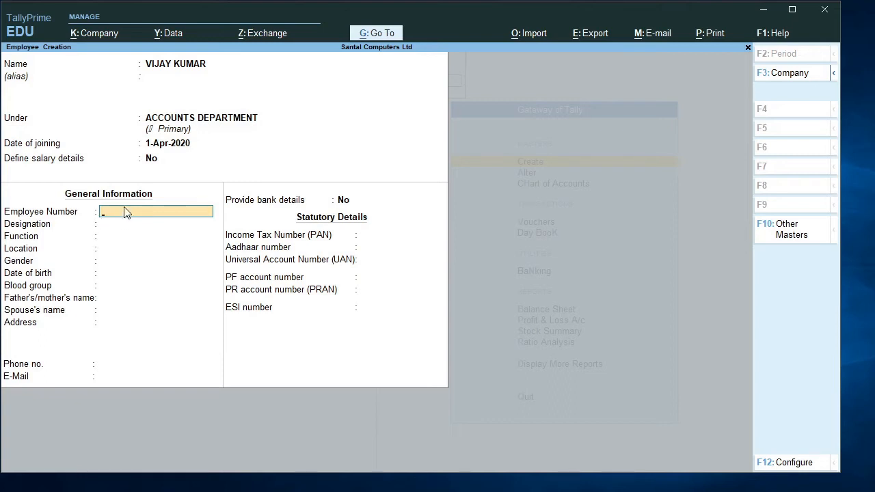
{"action": "type", "text": "SANTAL001"}
{"action": "key", "text": "Return"}
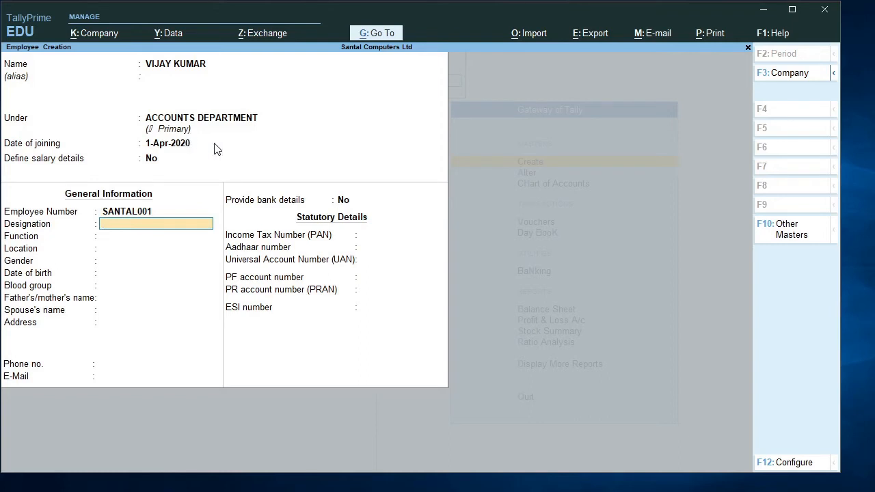
{"action": "type", "text": "ACCOUNTS MANAGER"}
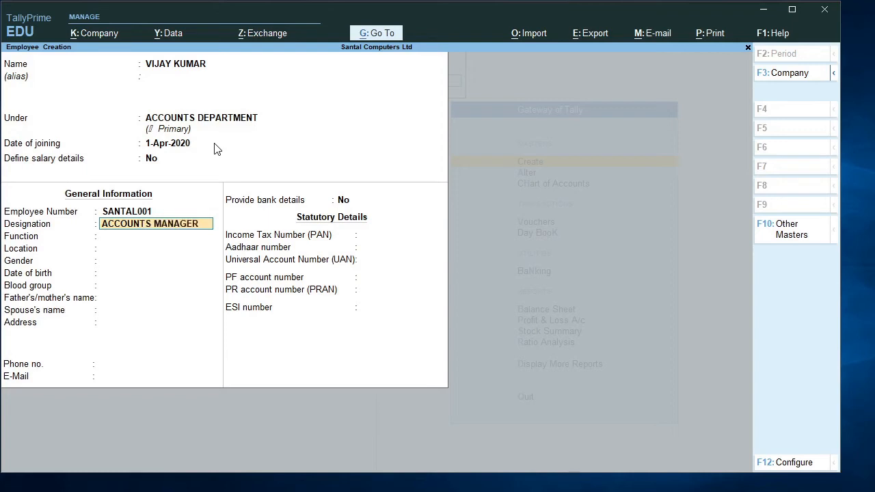
{"action": "key", "text": "Return"}
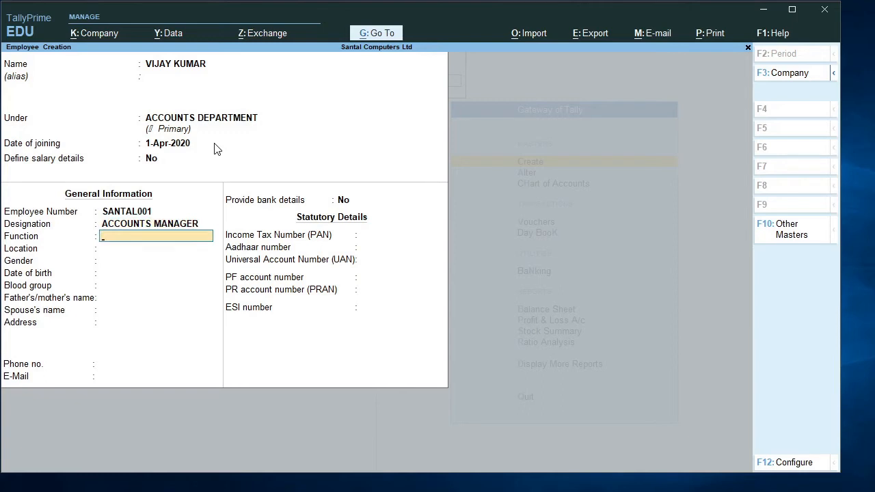
- Set the gender to Male and the blood group to Unknown, leaving function, location and date of birth blank
{"action": "key", "text": "Return"}
{"action": "key", "text": "Return"}
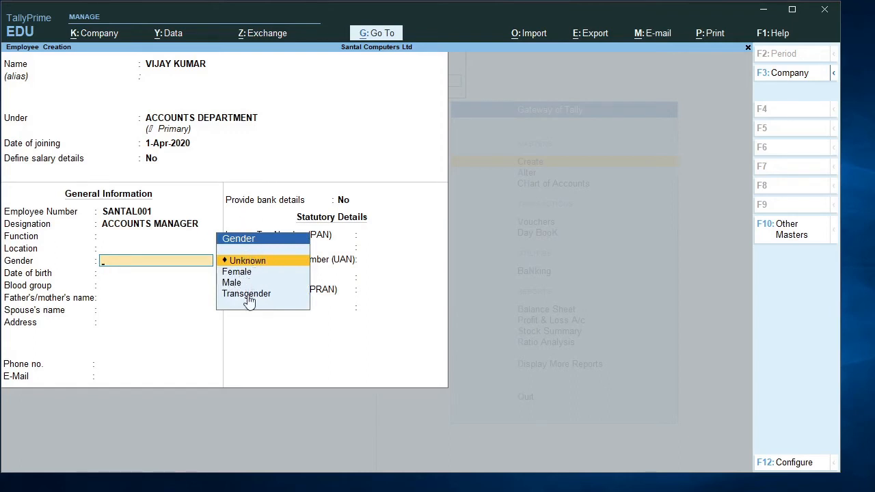
{"action": "key", "text": "Down"}
{"action": "key", "text": "Down"}
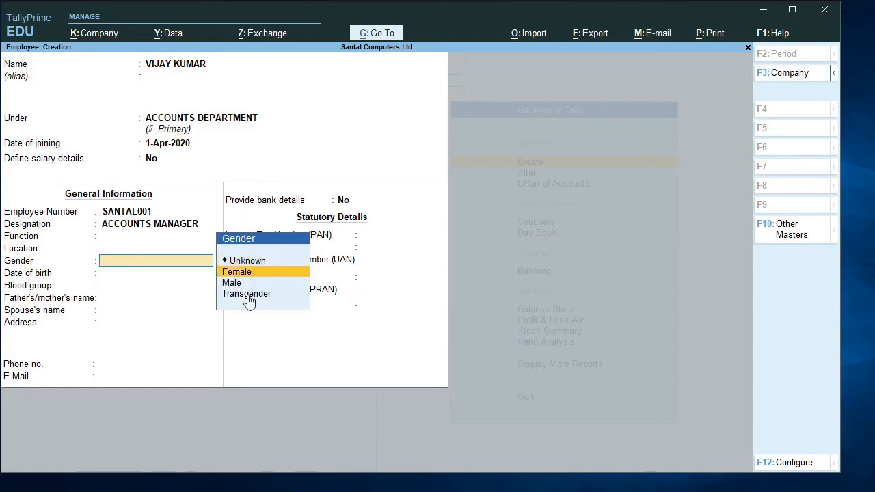
{"action": "key", "text": "Return"}
{"action": "key", "text": "Return"}
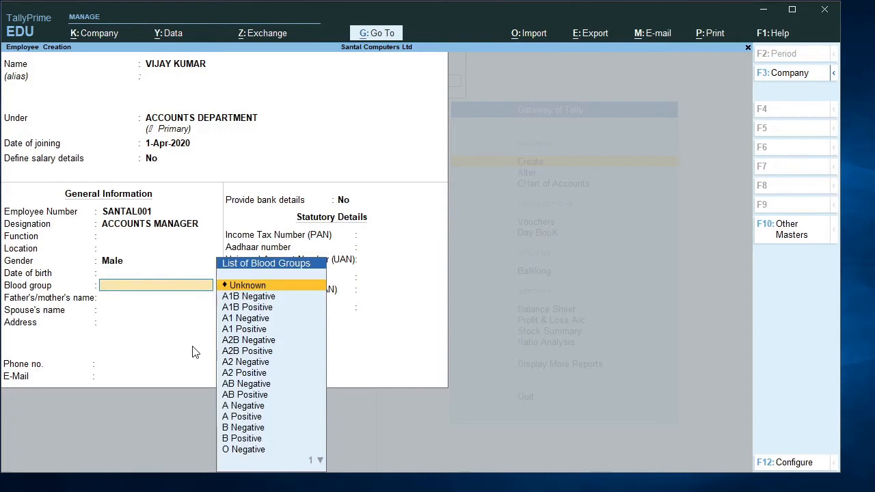
{"action": "key", "text": "Return"}
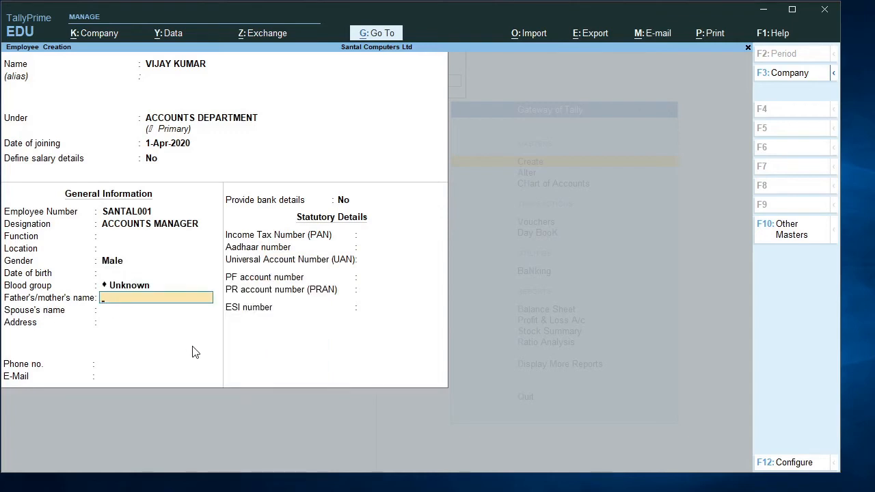
- Leave the remaining personal and statutory fields blank, keep Provide bank details at No and save the employee
{"action": "key", "text": "Return"}
{"action": "key", "text": "Return"}
{"action": "key", "text": "Return"}
{"action": "key", "text": "Return"}
{"action": "key", "text": "Return"}
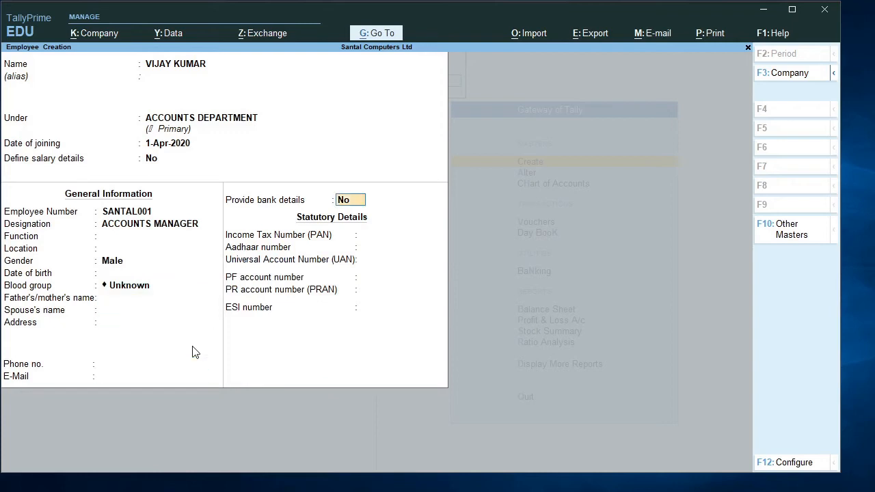
{"action": "key", "text": "Return"}
{"action": "key", "text": "Return"}
{"action": "key", "text": "Return"}
{"action": "key", "text": "Return"}
{"action": "key", "text": "Return"}
{"action": "key", "text": "Return"}
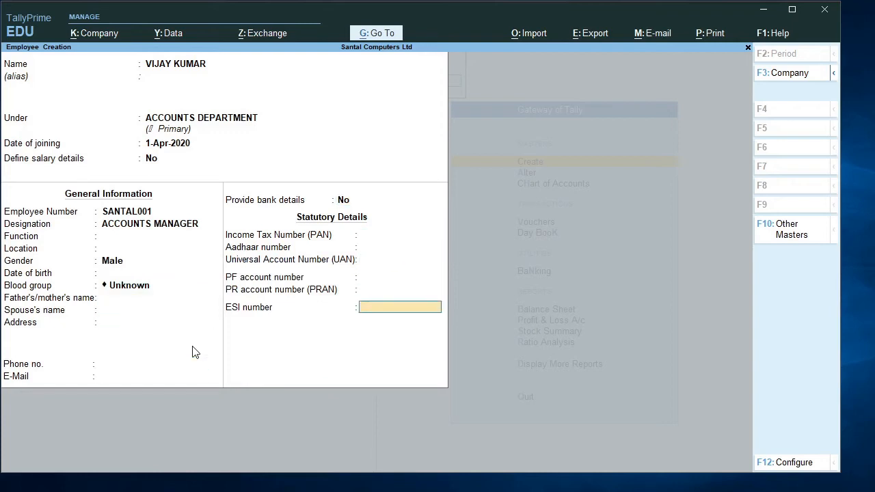
{"action": "key", "text": "Return"}
{"action": "key", "text": "Return"}
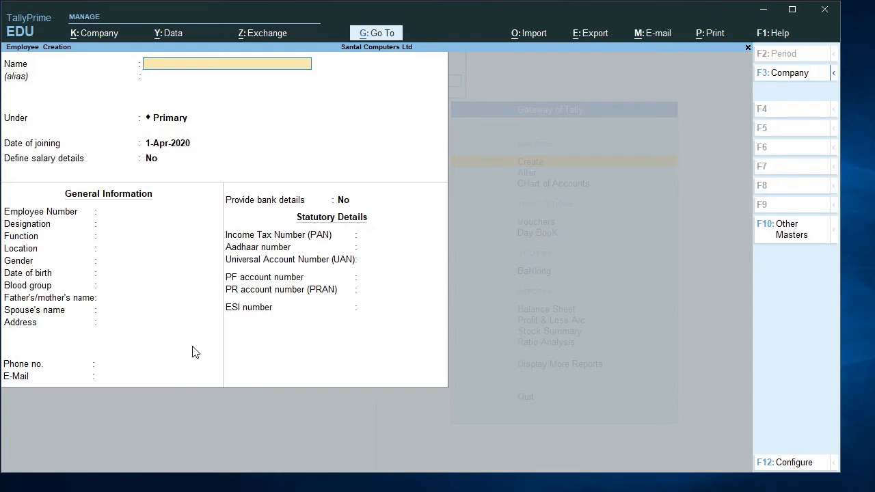
- Enter the second listed employee's name and place the employee under PURCHASE DEPARTMENT
{"action": "type", "text": "RAHUL"}
{"action": "key", "text": "Return"}
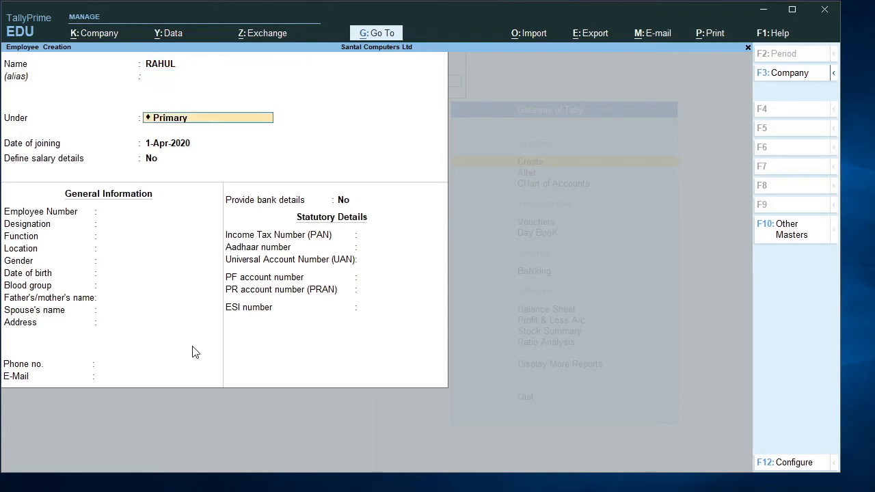
{"action": "key", "text": "Return"}
{"action": "key", "text": "shift+Tab"}
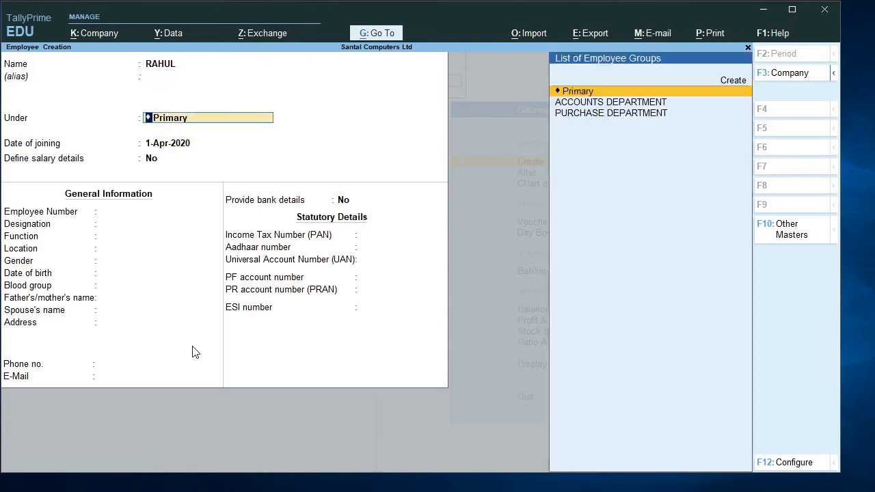
{"action": "key", "text": "Down"}
{"action": "key", "text": "Down"}
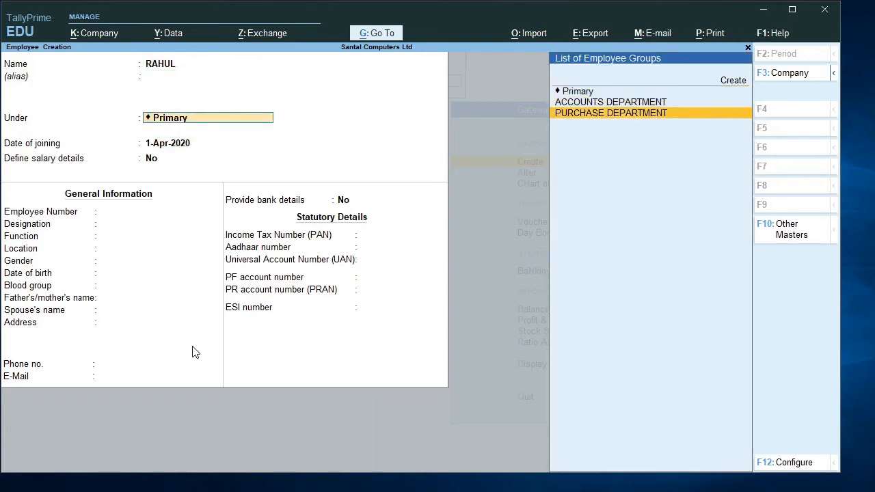
{"action": "key", "text": "Return"}
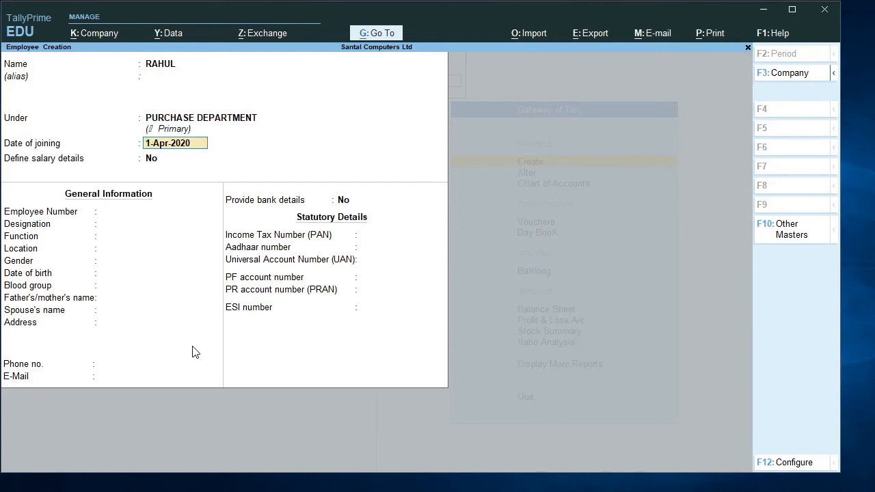
- Accept joining date 1-Apr-2020 and No for salary details, and enter the second employee's employee number
{"action": "key", "text": "Return"}
{"action": "key", "text": "Return"}
{"action": "key", "text": "Return"}
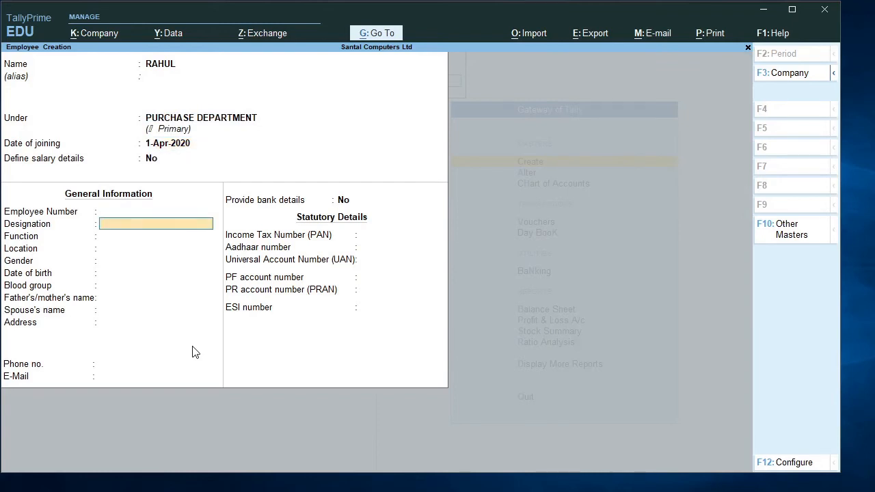
{"action": "key", "text": "BackSpace"}
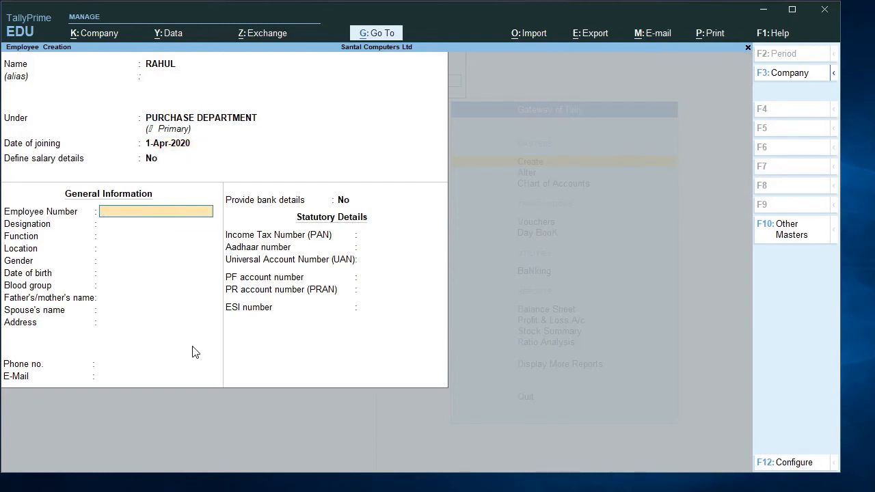
{"action": "type", "text": "SANTAL002"}
{"action": "key", "text": "Return"}
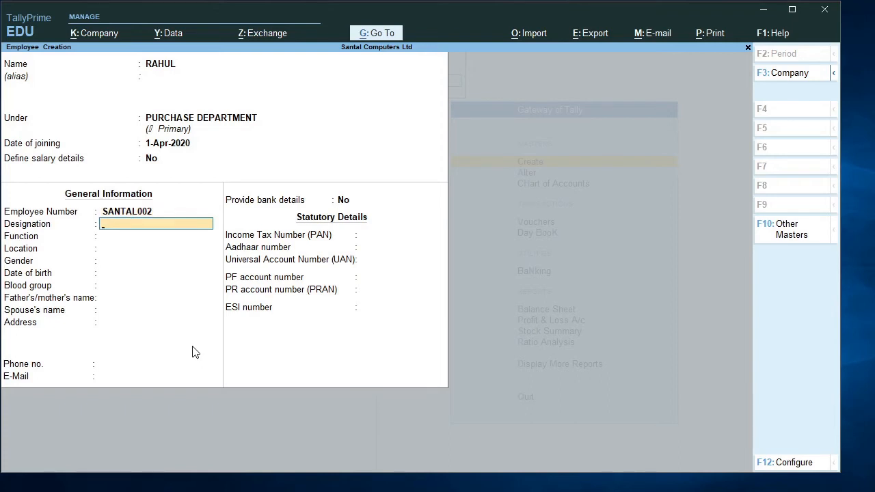
- Set the second employee's designation to PURCHASE MANAGER
{"action": "type", "text": "PURCHASE MANAGER"}
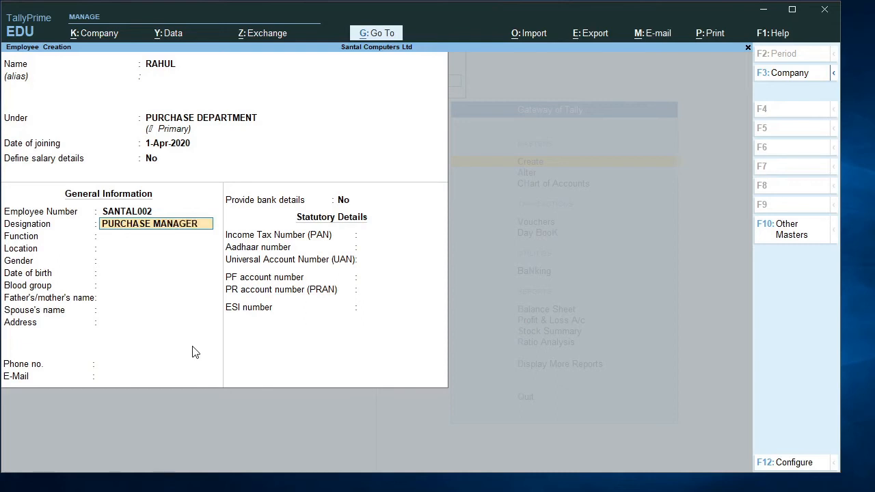
- Leave the second employee's function and location blank and set the gender to Male
{"action": "key", "text": "Return"}
{"action": "key", "text": "Return"}
{"action": "key", "text": "Return"}
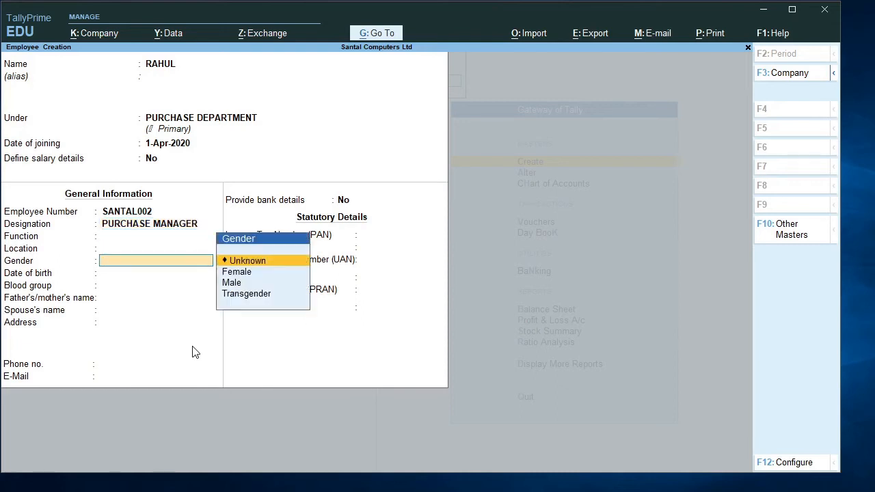
{"action": "key", "text": "Down"}
{"action": "key", "text": "Down"}
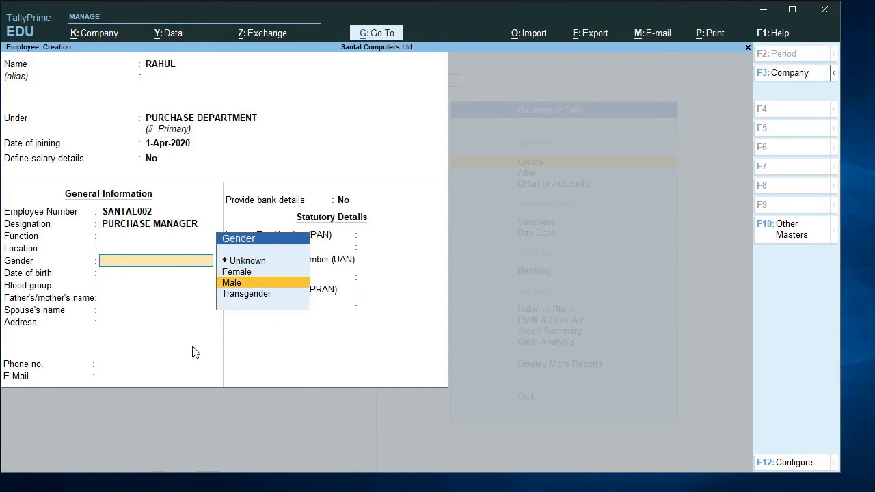
{"action": "key", "text": "Return"}
{"action": "key", "text": "Return"}
- Keep blood group Unknown, leave the other personal and statutory fields blank, save the second employee and leave employee creation
{"action": "key", "text": "Return"}
{"action": "key", "text": "Return"}
{"action": "key", "text": "Return"}
{"action": "key", "text": "Return"}
{"action": "key", "text": "Return"}
{"action": "key", "text": "Return"}
{"action": "key", "text": "Return"}
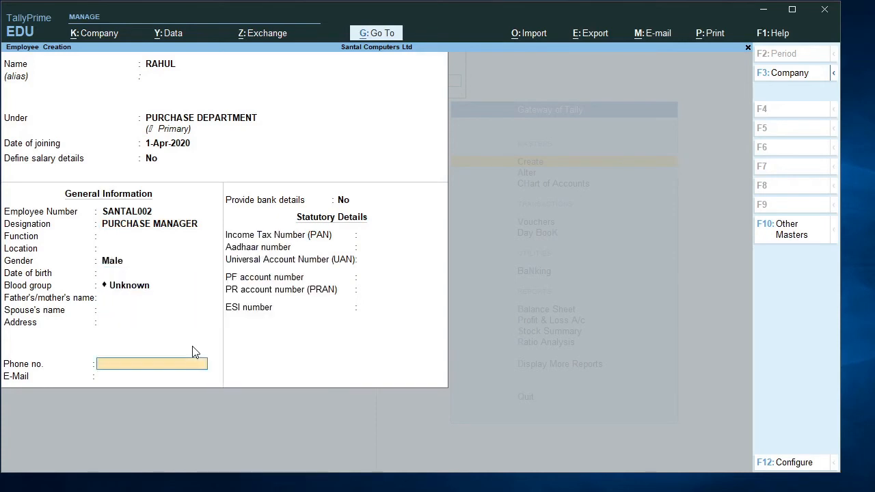
{"action": "key", "text": "Return"}
{"action": "key", "text": "Return"}
{"action": "key", "text": "Return"}
{"action": "key", "text": "Return"}
{"action": "key", "text": "Return"}
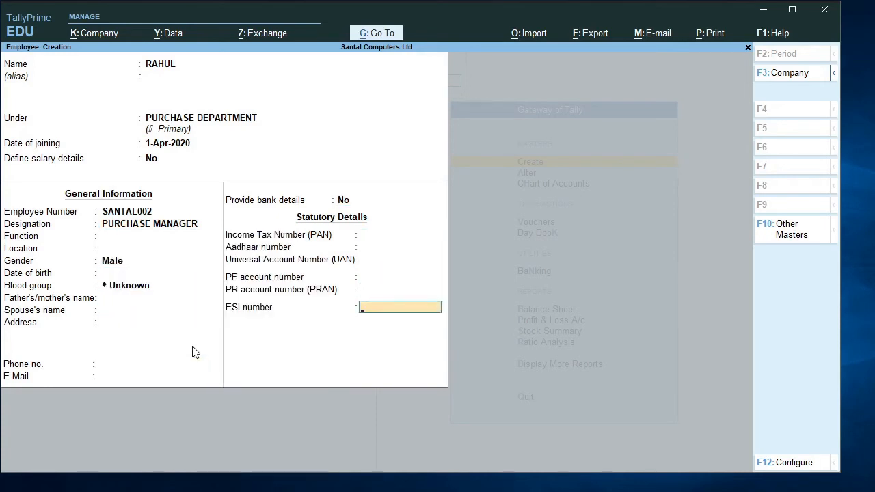
{"action": "key", "text": "Return"}
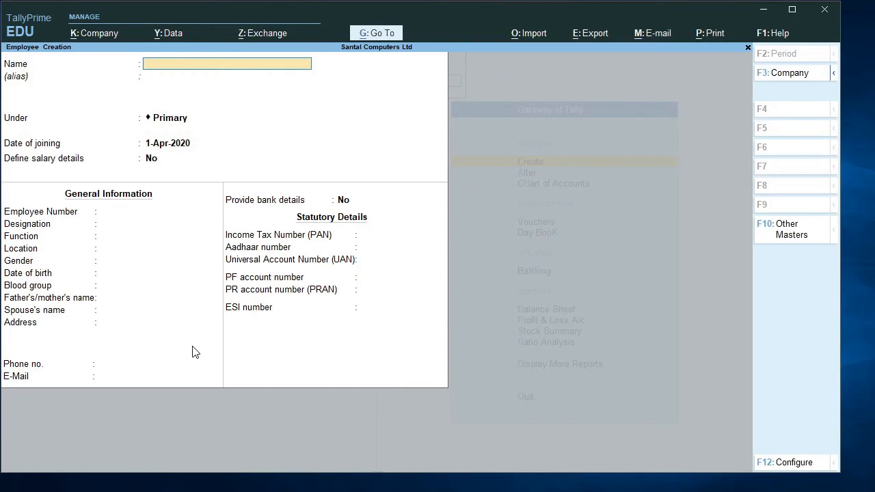
{"action": "key", "text": "Escape"}
{"action": "key", "text": "Return"}
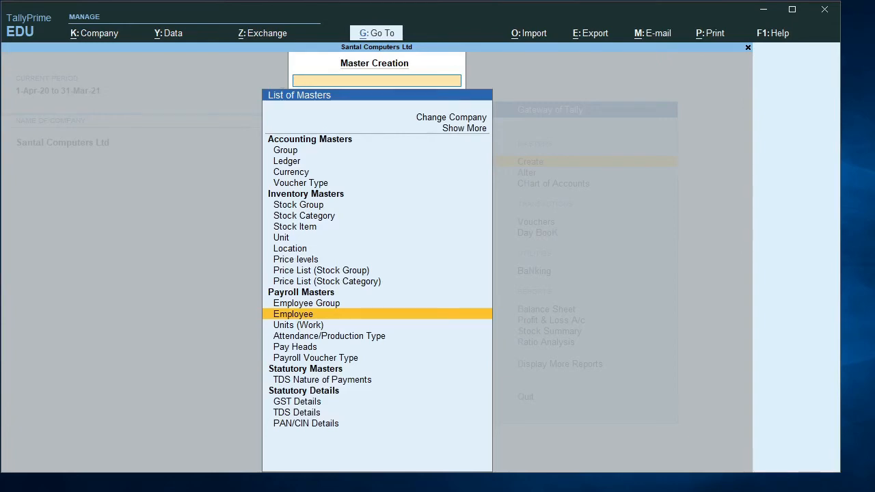
- Check the masters list in Notepad and create the simple work unit HRS, formal name HOURS, UQC Not Applicable, 0 decimal places
{"action": "key", "text": "alt+Tab"}
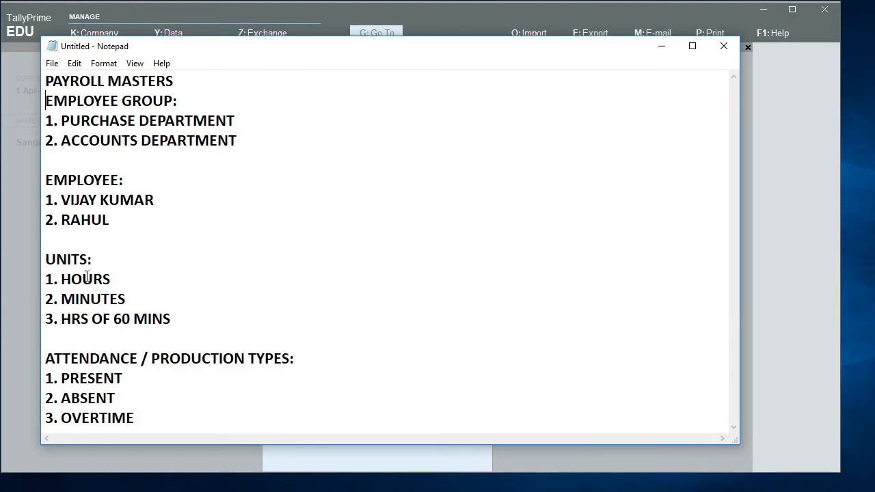
{"action": "left_click", "coordinate": [663, 45]}
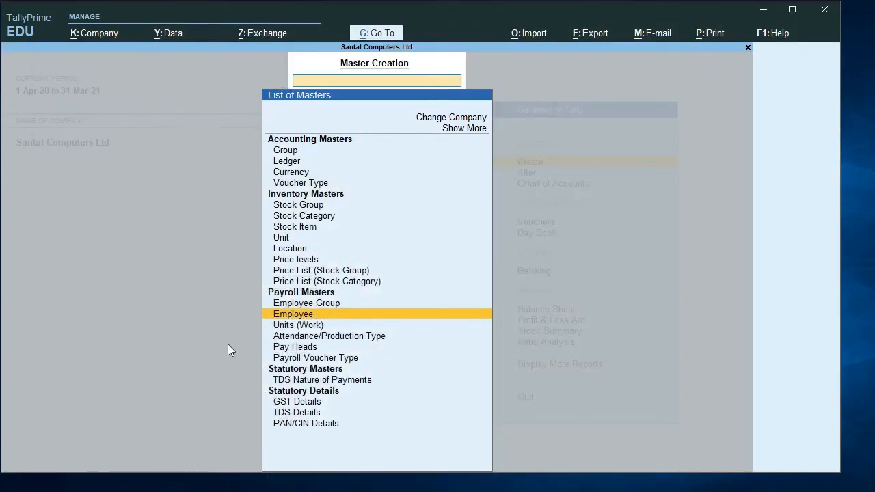
{"action": "left_click", "coordinate": [280, 329]}
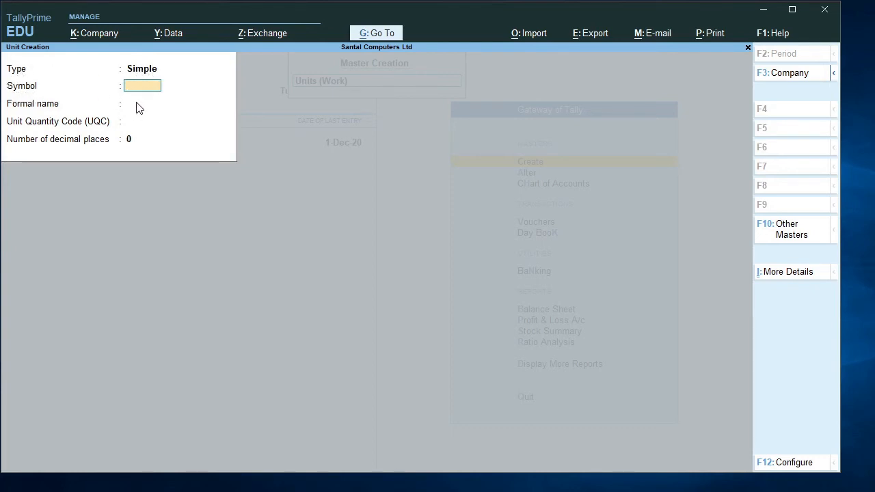
{"action": "type", "text": "HRS"}
{"action": "key", "text": "Return"}
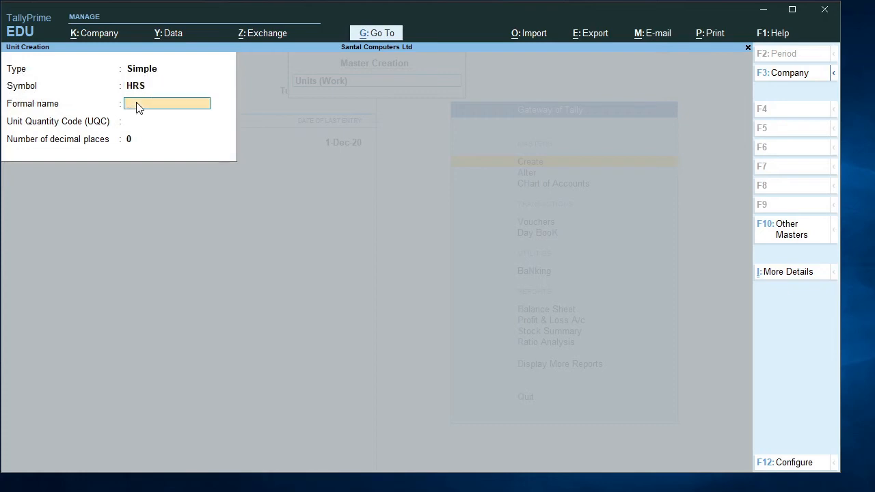
{"action": "type", "text": "HOURS"}
{"action": "key", "text": "Return"}
{"action": "key", "text": "Return"}
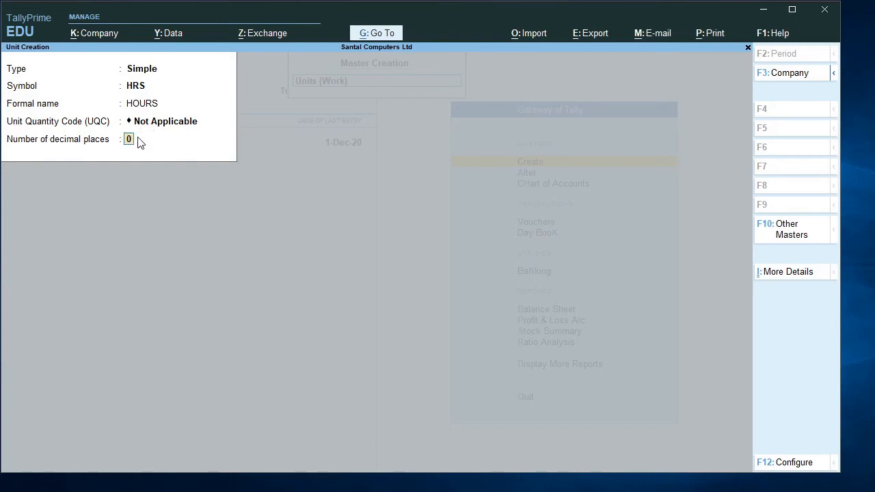
{"action": "key", "text": "Return"}
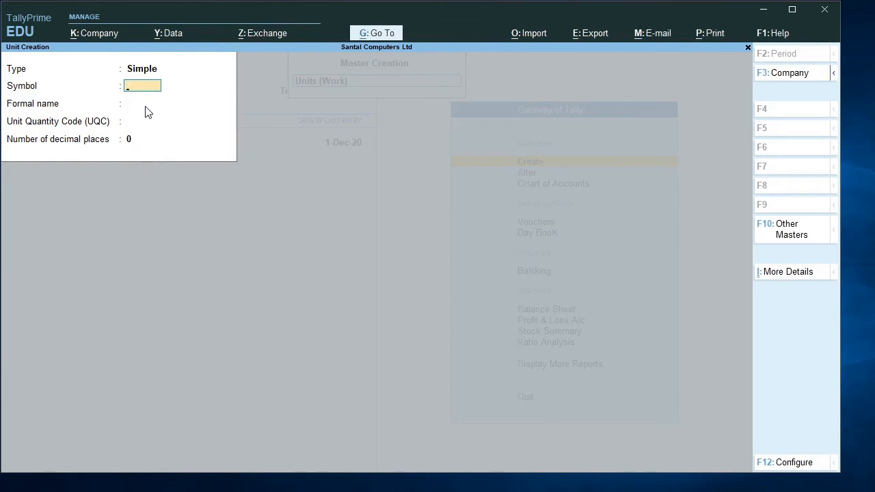
- Create a second simple unit with symbol MINS, formal name MINUTES, UQC Not Applicable and 0 decimal places
{"action": "type", "text": "MINS"}
{"action": "key", "text": "Return"}
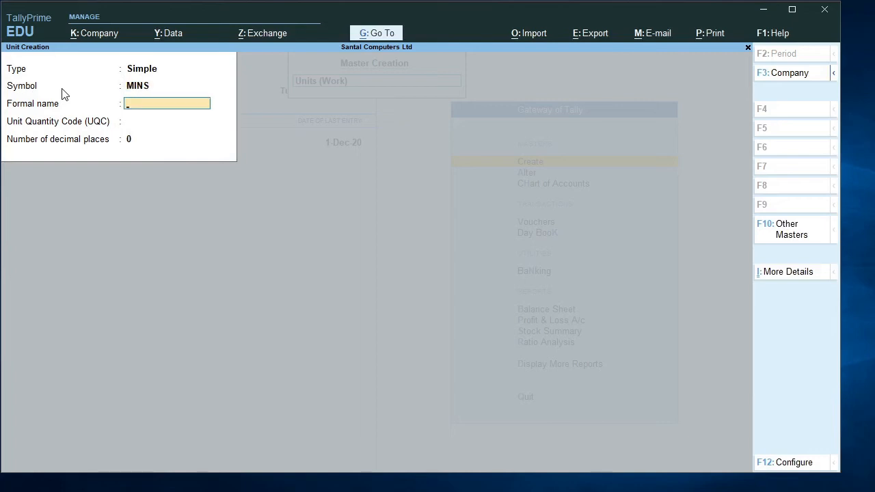
{"action": "type", "text": "MINUTES"}
{"action": "key", "text": "Return"}
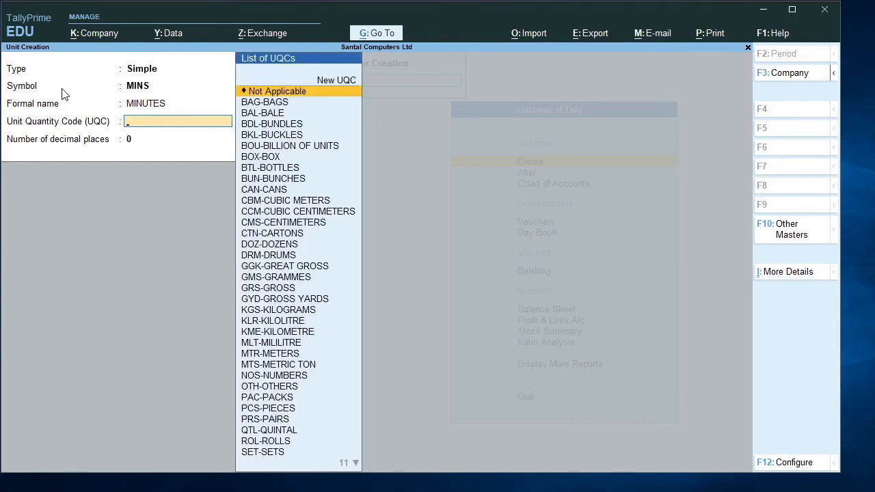
{"action": "key", "text": "Return"}
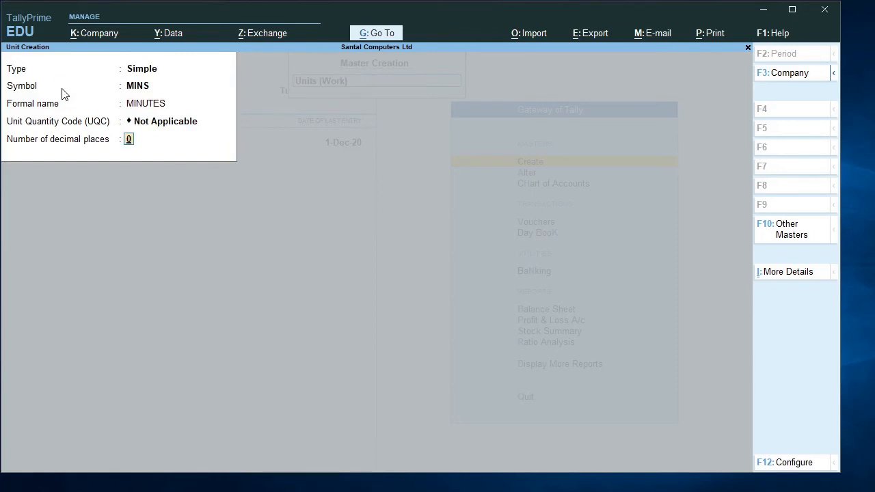
{"action": "key", "text": "Return"}
{"action": "key", "text": "Return"}
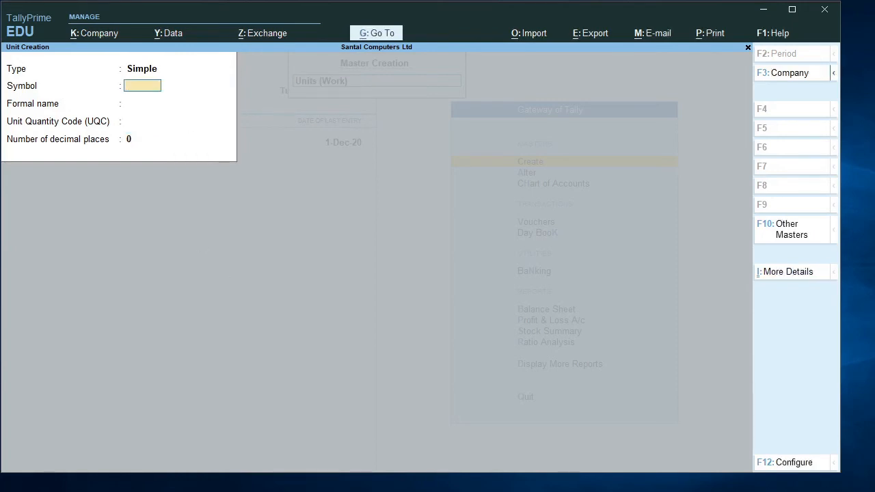
- Check the third listed unit in Notepad and set the new unit's type to Compound
{"action": "left_click", "coordinate": [428, 466]}
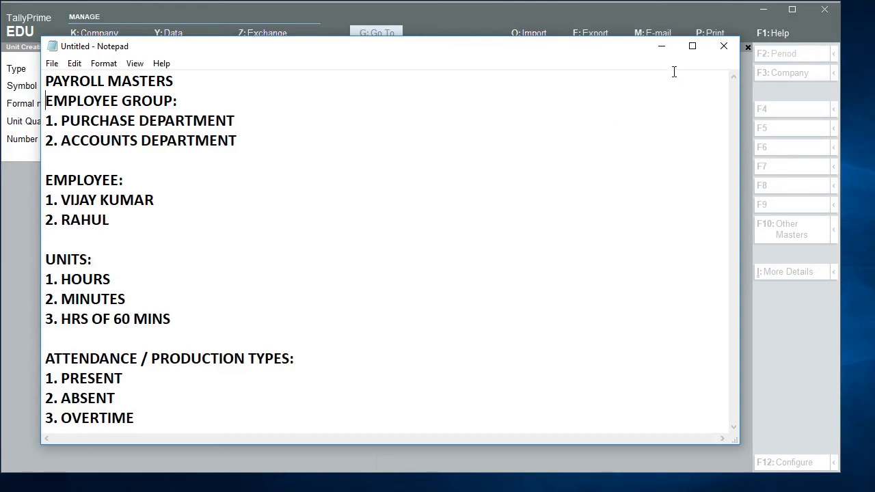
{"action": "left_click", "coordinate": [664, 49]}
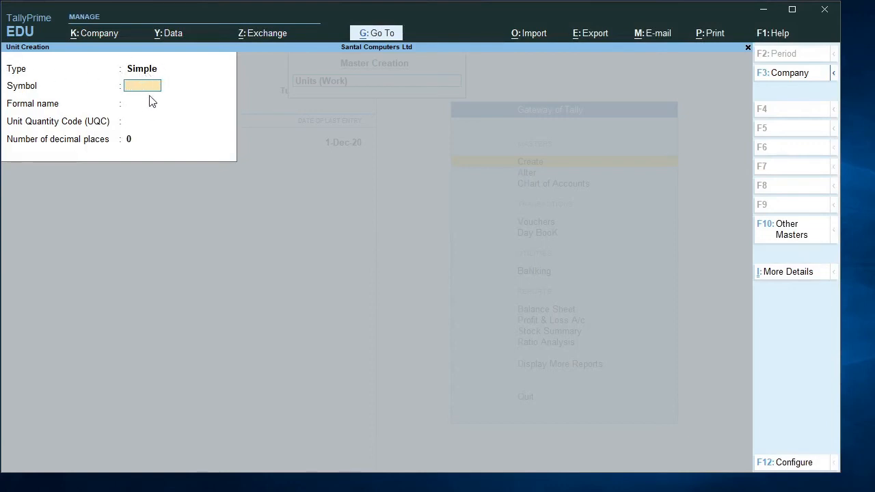
{"action": "key", "text": "BackSpace"}
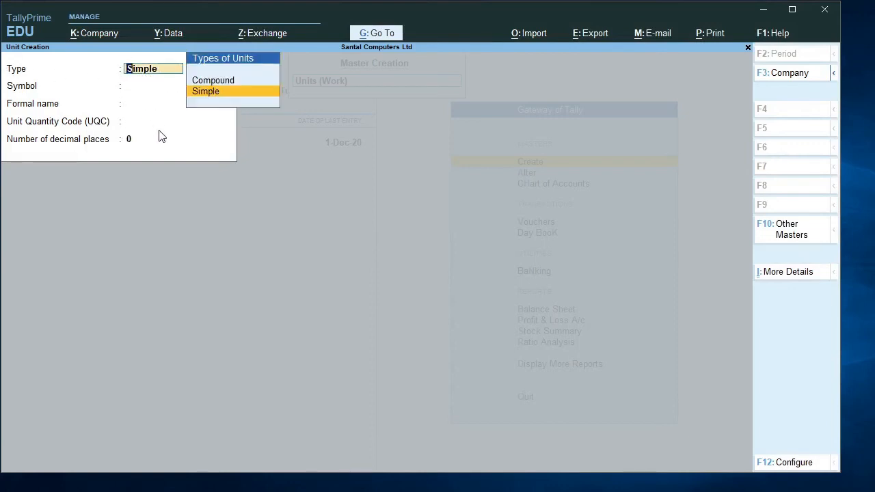
{"action": "key", "text": "Up"}
{"action": "key", "text": "Return"}
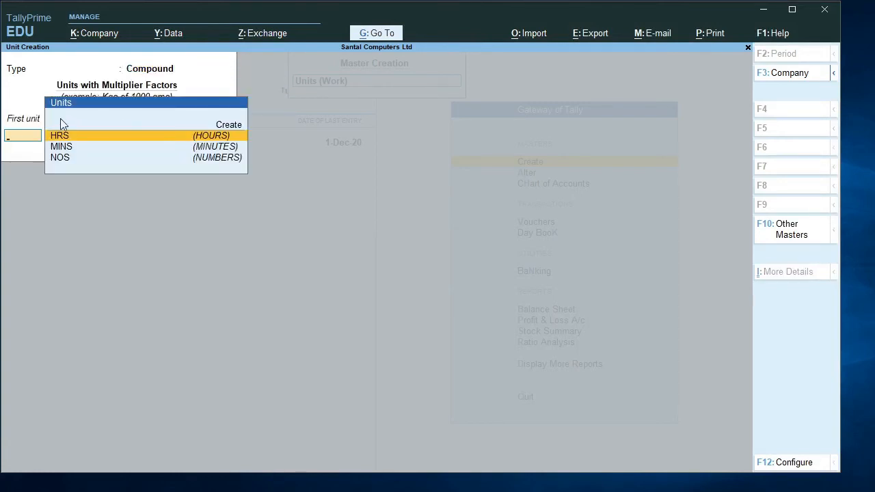
- Define the compound unit as HRS of 60 MINS, save it and leave unit creation
{"action": "key", "text": "Return"}
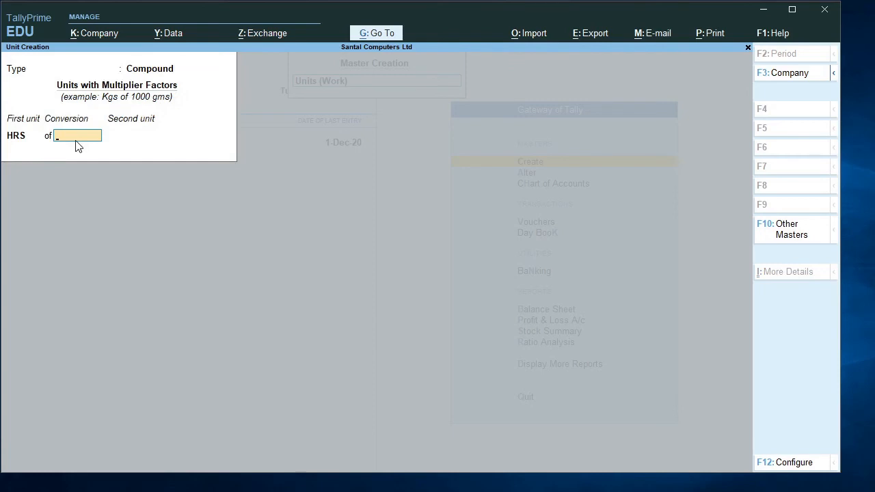
{"action": "type", "text": "60"}
{"action": "key", "text": "Return"}
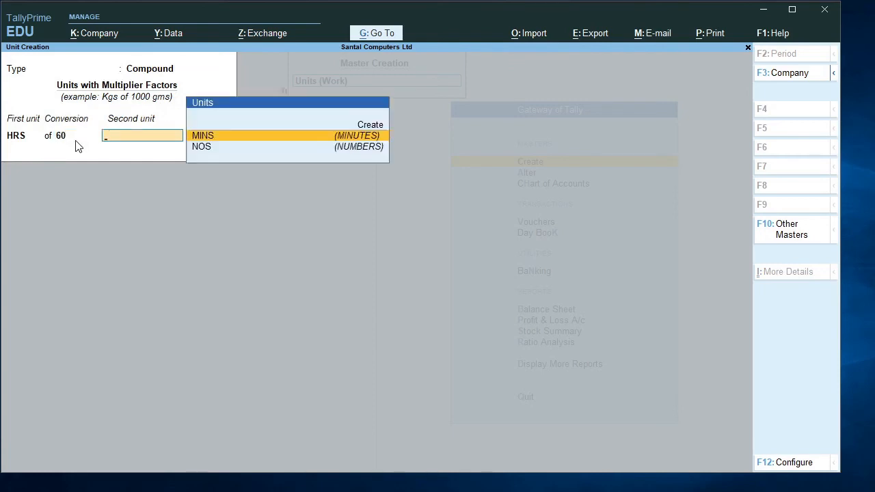
{"action": "key", "text": "Return"}
{"action": "key", "text": "Return"}
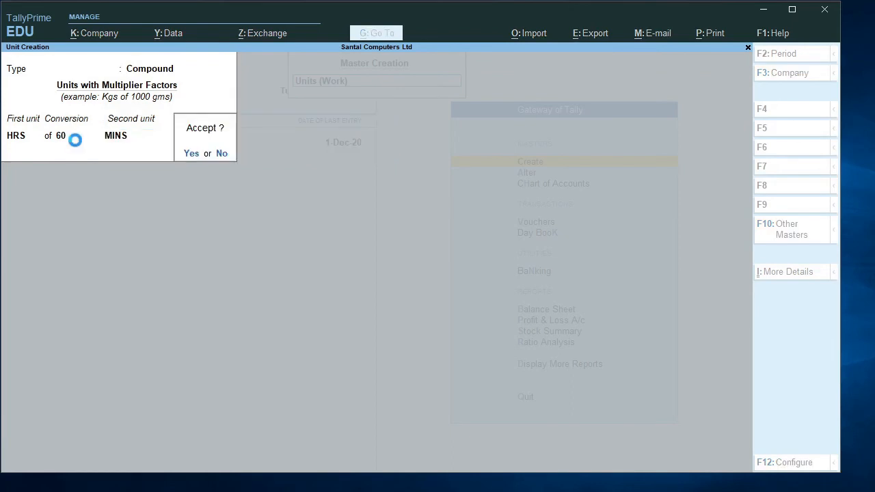
{"action": "key", "text": "Escape"}
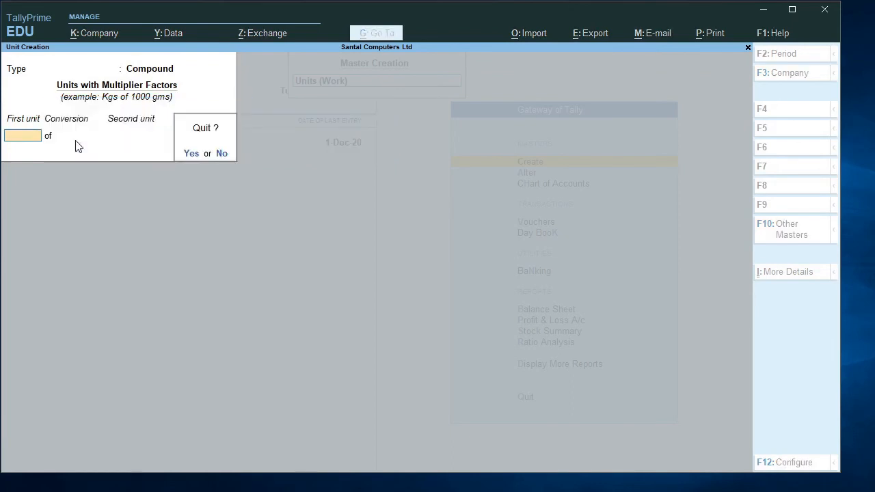
{"action": "key", "text": "Return"}
{"action": "key", "text": "Escape"}
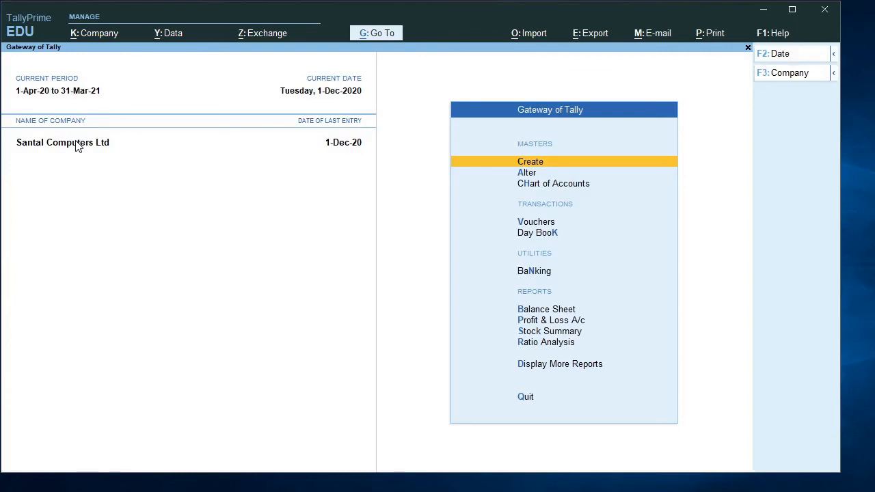
- Open the list of existing Units (Work) masters for alteration and check the newly created units
{"action": "key", "text": "Down"}
{"action": "key", "text": "Return"}
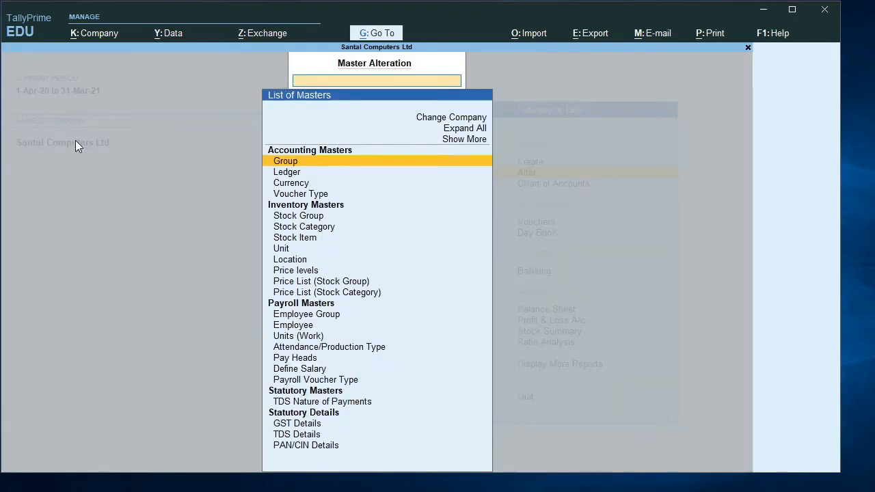
{"action": "key", "text": "Escape"}
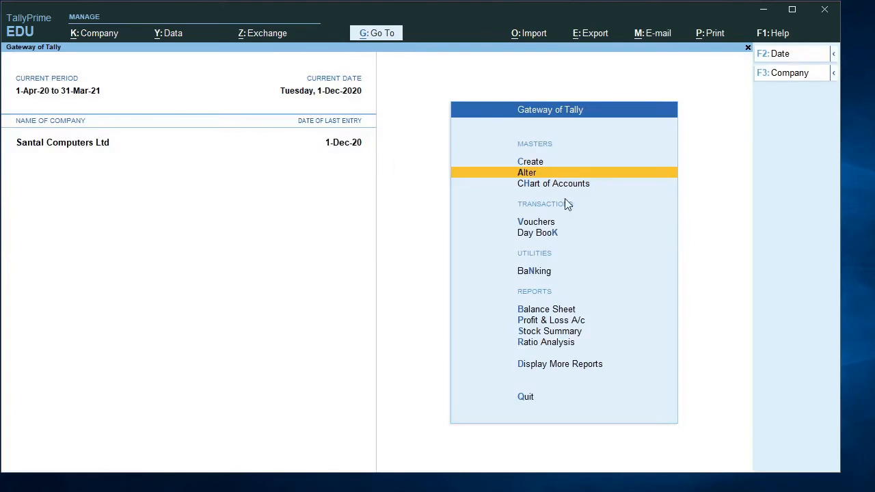
{"action": "key", "text": "Return"}
{"action": "key", "text": "Down"}
{"action": "key", "text": "Down"}
{"action": "key", "text": "Down"}
{"action": "key", "text": "Down"}
{"action": "key", "text": "Down"}
{"action": "key", "text": "Down"}
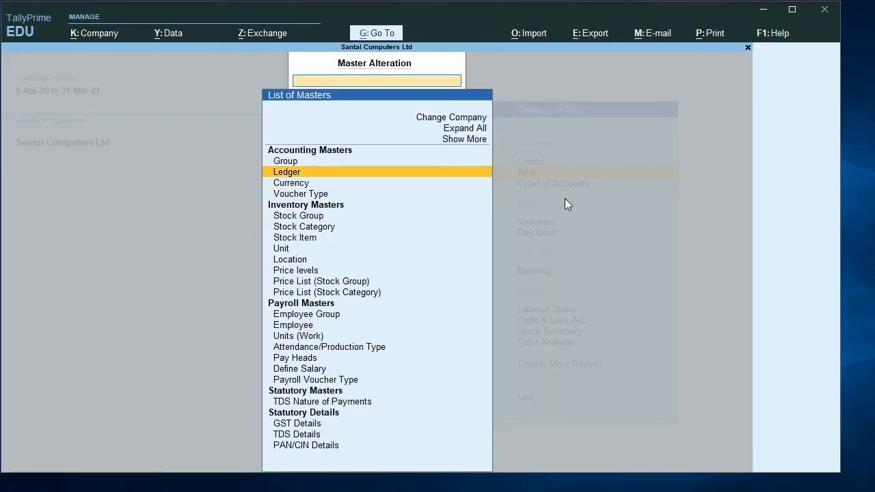
{"action": "key", "text": "Down"}
{"action": "key", "text": "Down"}
{"action": "key", "text": "Down"}
{"action": "key", "text": "Down"}
{"action": "key", "text": "Down"}
{"action": "key", "text": "Down"}
{"action": "key", "text": "Down"}
{"action": "key", "text": "Down"}
{"action": "key", "text": "Down"}
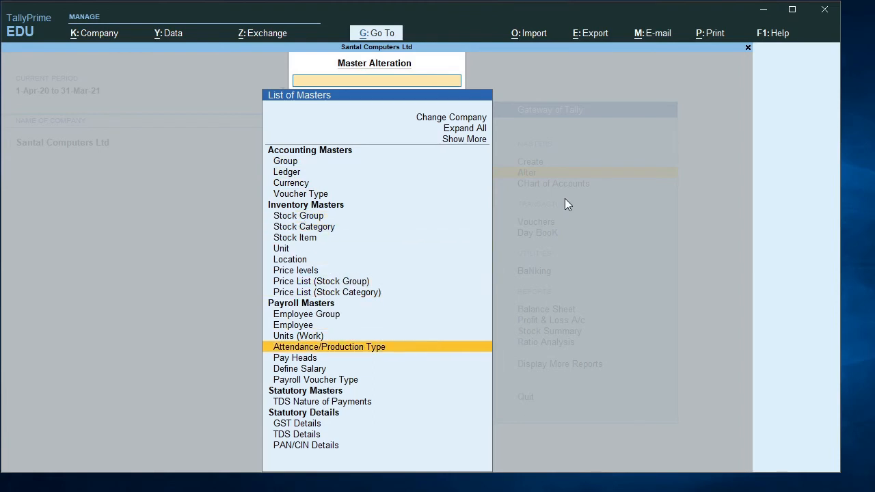
{"action": "key", "text": "Up"}
{"action": "key", "text": "Return"}
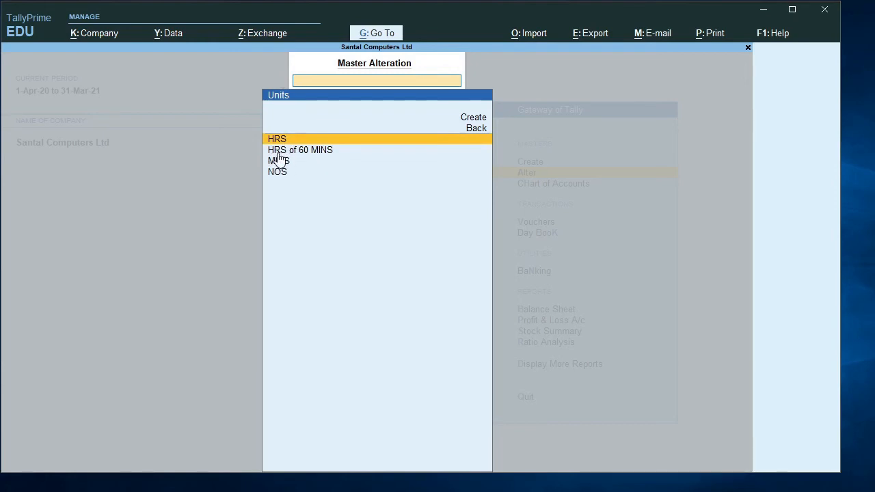
- Open the HRS unit to review its details and leave the unit list without saving changes
{"action": "key", "text": "Return"}
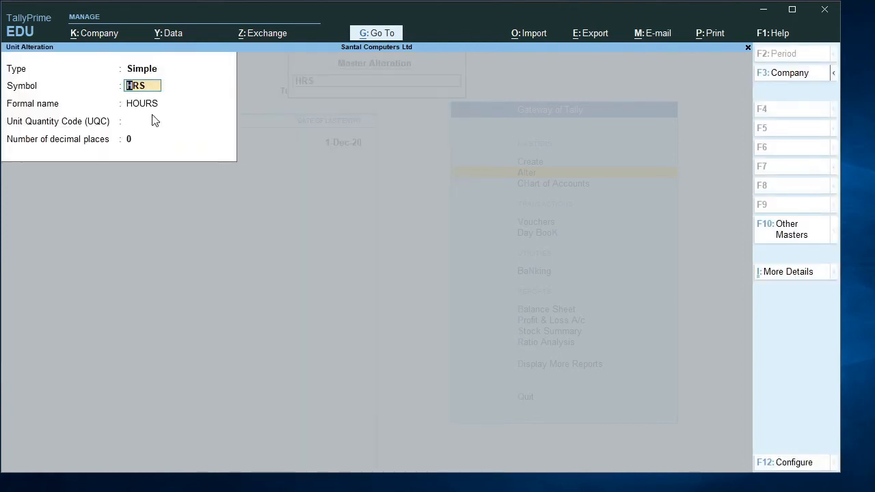
{"action": "key", "text": "BackSpace"}
{"action": "key", "text": "Escape"}
{"action": "key", "text": "y"}
{"action": "key", "text": "Escape"}
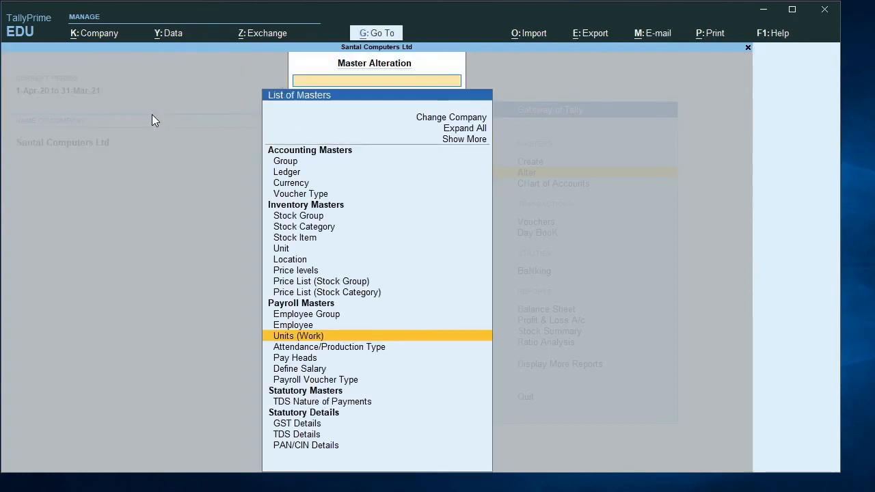
- Leave master alteration and open the creation form for a new Attendance/Production Type
{"action": "key", "text": "Escape"}
{"action": "key", "text": "Escape"}
{"action": "key", "text": "n"}
{"action": "key", "text": "Up"}
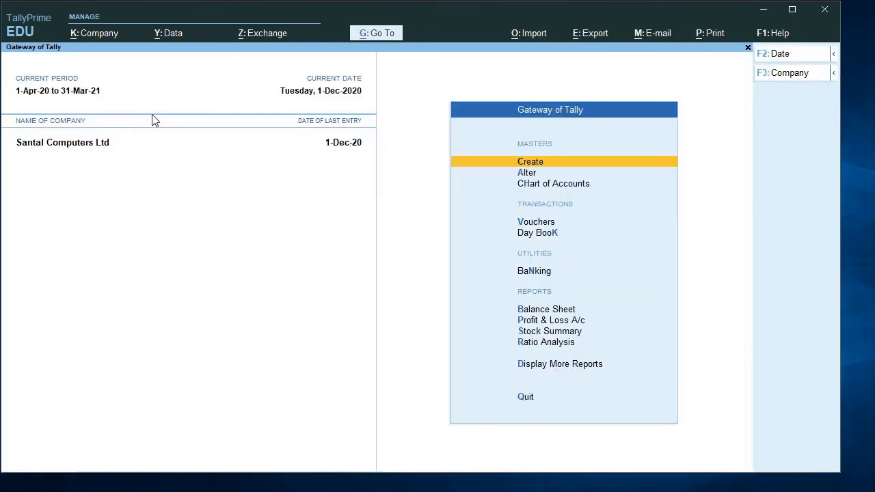
{"action": "key", "text": "Return"}
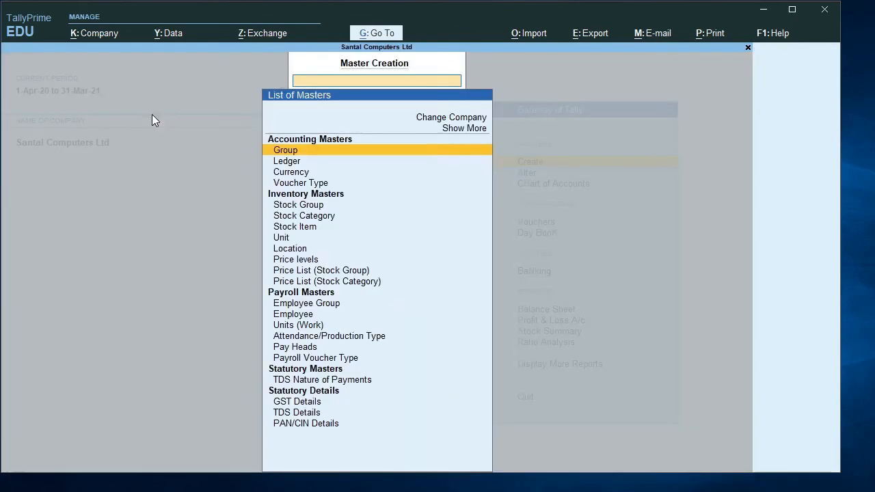
{"action": "left_click", "coordinate": [335, 337]}
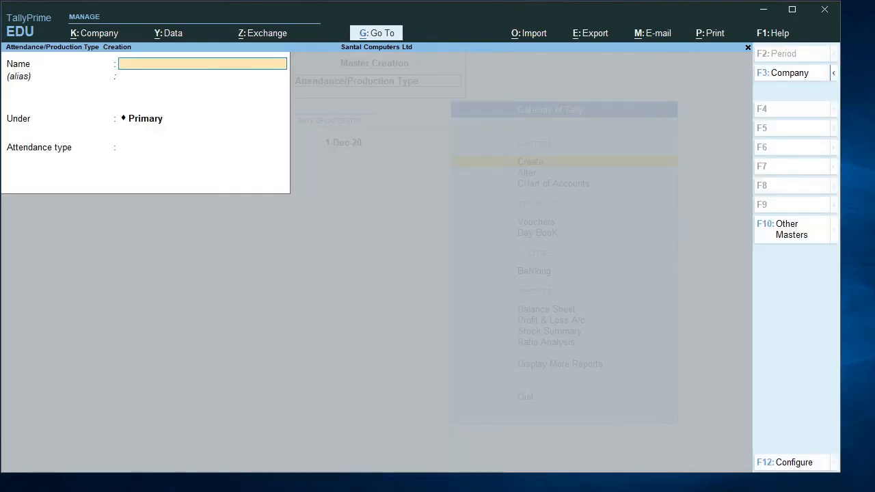
- Check the planned attendance types in Notepad, then create PRESENT under Primary with attendance type Attendance / Leave with Pay
{"action": "key", "text": "alt+Tab"}
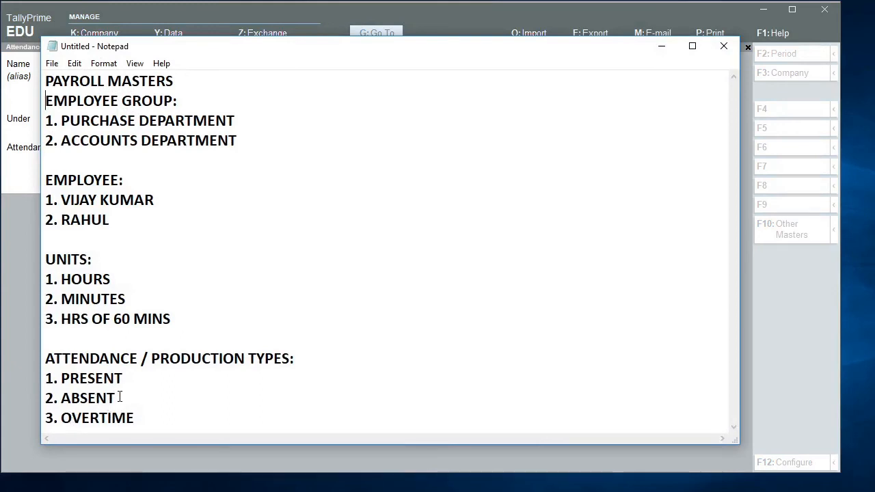
{"action": "left_click", "coordinate": [661, 46]}
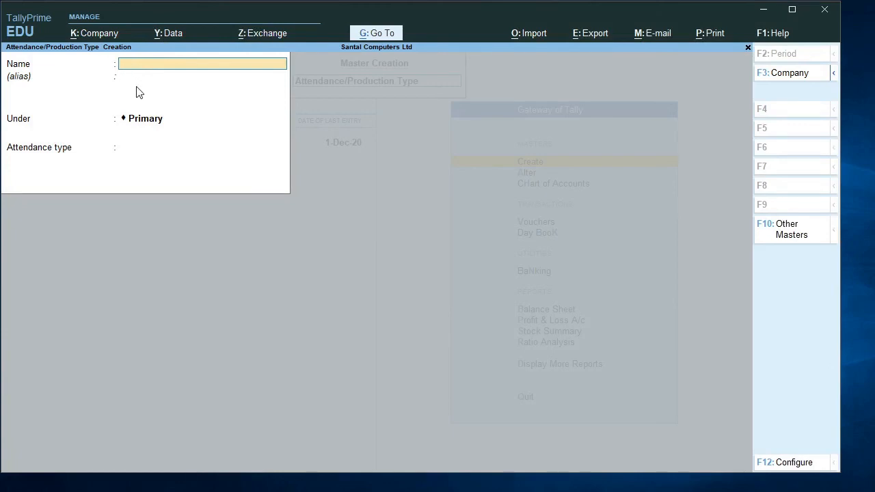
{"action": "type", "text": "PR"}
{"action": "type", "text": "SENT"}
{"action": "key", "text": "Return"}
{"action": "key", "text": "Return"}
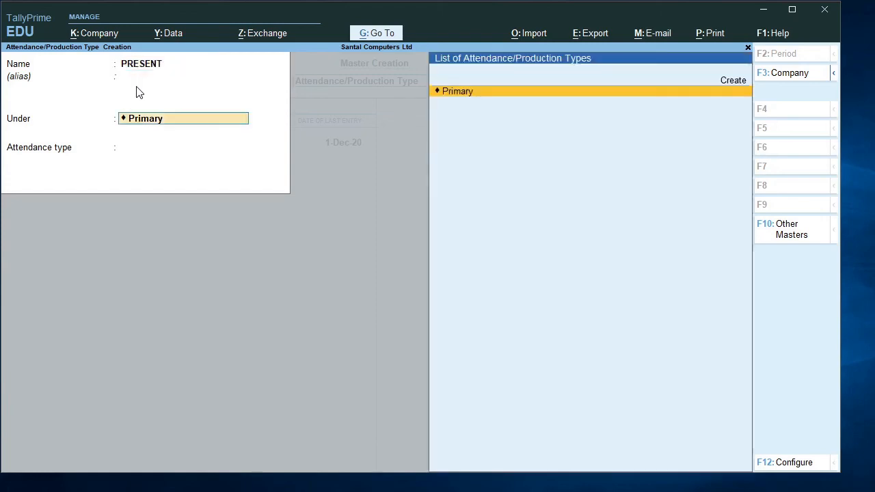
{"action": "key", "text": "Return"}
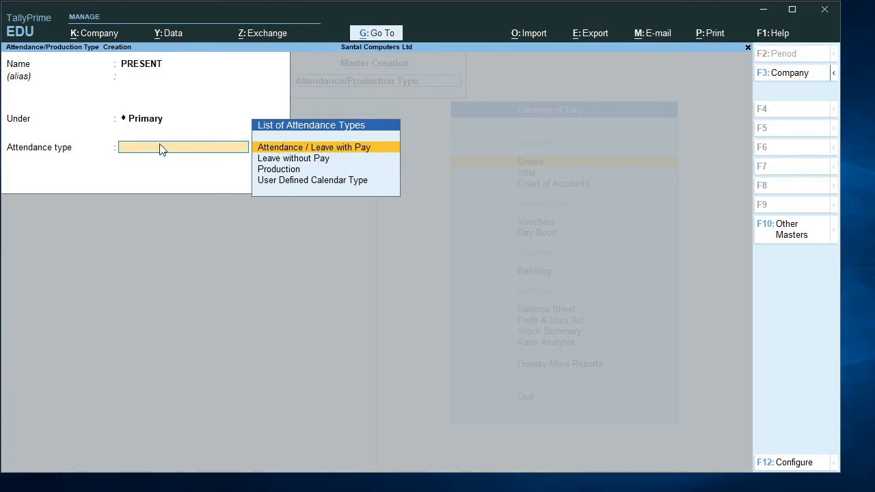
{"action": "key", "text": "Return"}
{"action": "key", "text": "Return"}
{"action": "key", "text": "Return"}
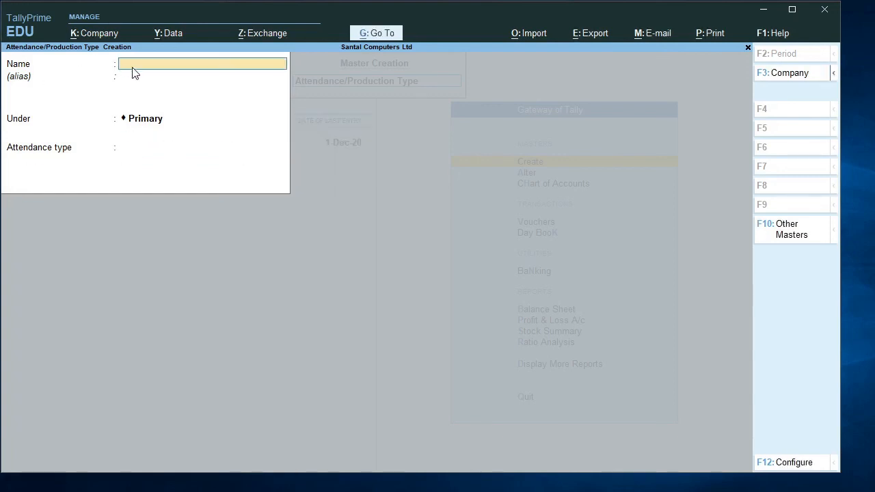
- Create the attendance type ABSENT under Primary with attendance type Leave without Pay and save it
{"action": "type", "text": "ABSENT"}
{"action": "key", "text": "Return"}
{"action": "key", "text": "Return"}
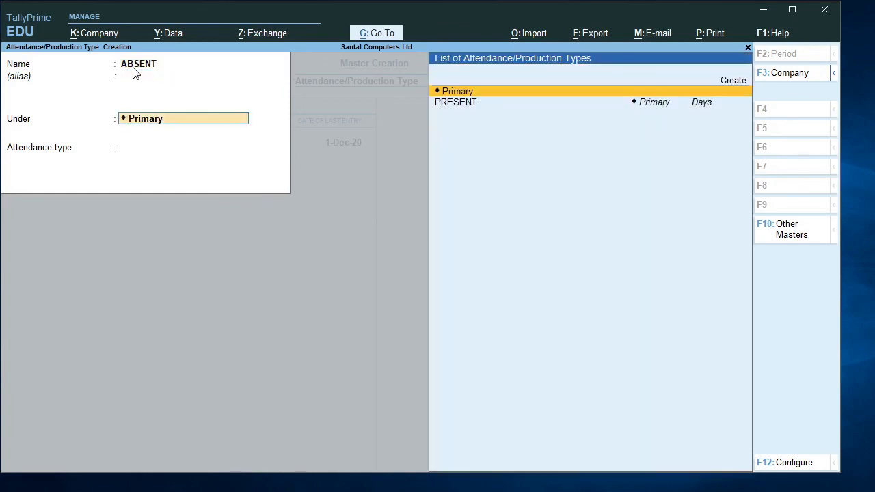
{"action": "key", "text": "Return"}
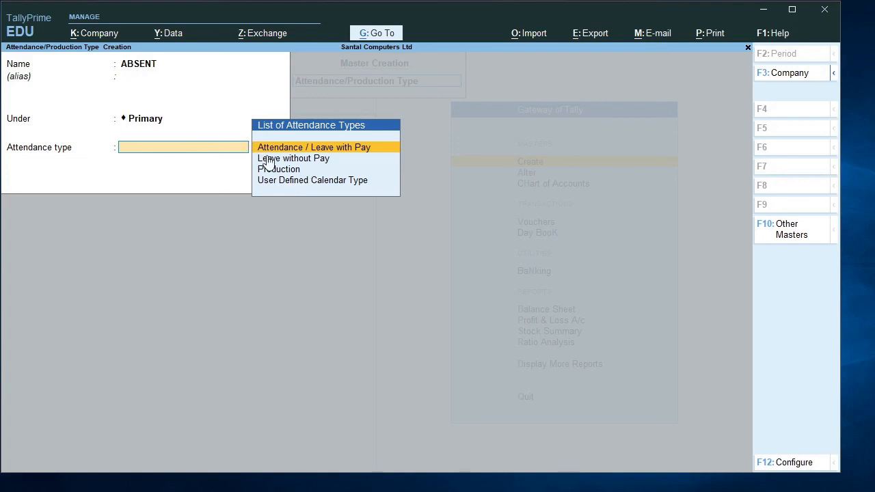
{"action": "key", "text": "Down"}
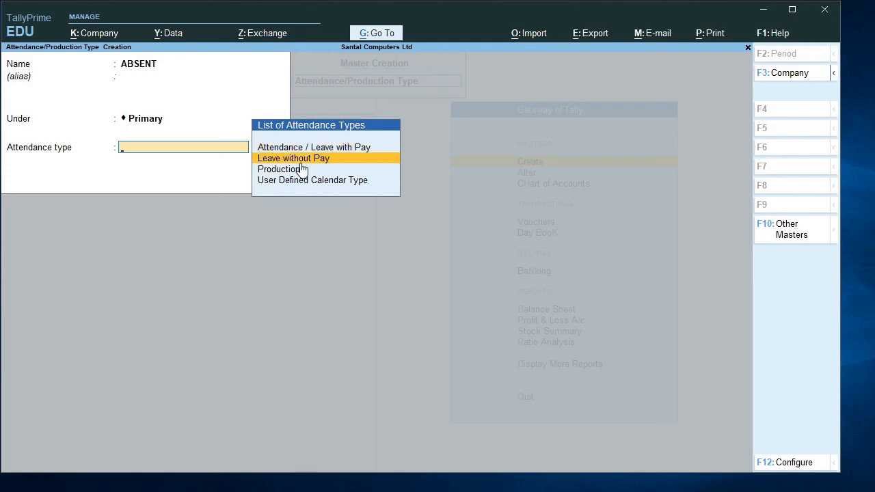
{"action": "key", "text": "Return"}
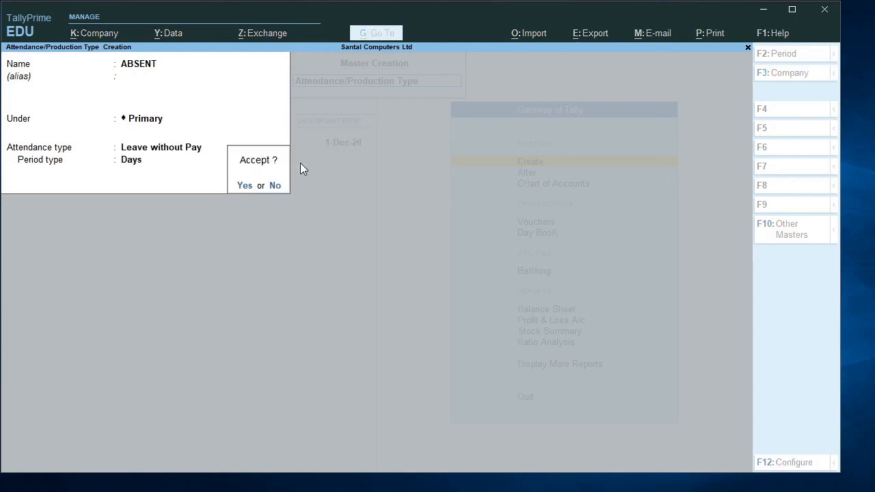
{"action": "key", "text": "Return"}
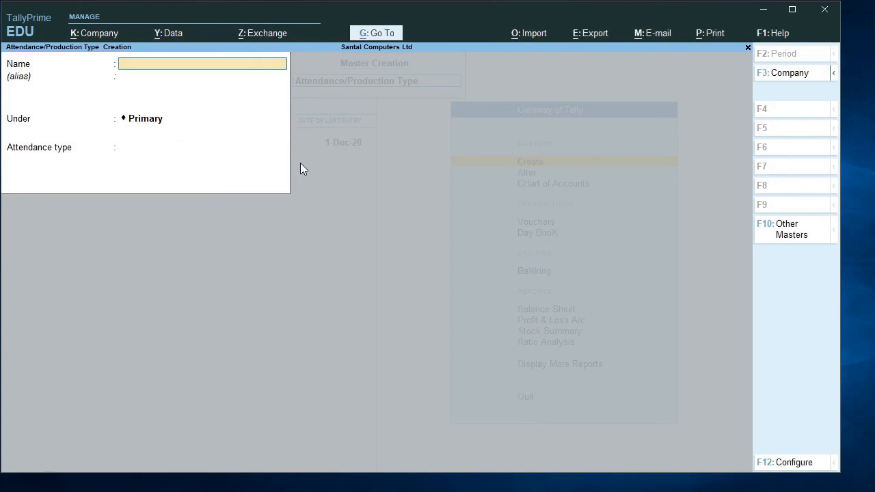
- Create the attendance/production type OVERTIME under Primary as Production with the unit HRS of 60 MINS and save it
{"action": "type", "text": "OVERTIME"}
{"action": "key", "text": "Return"}
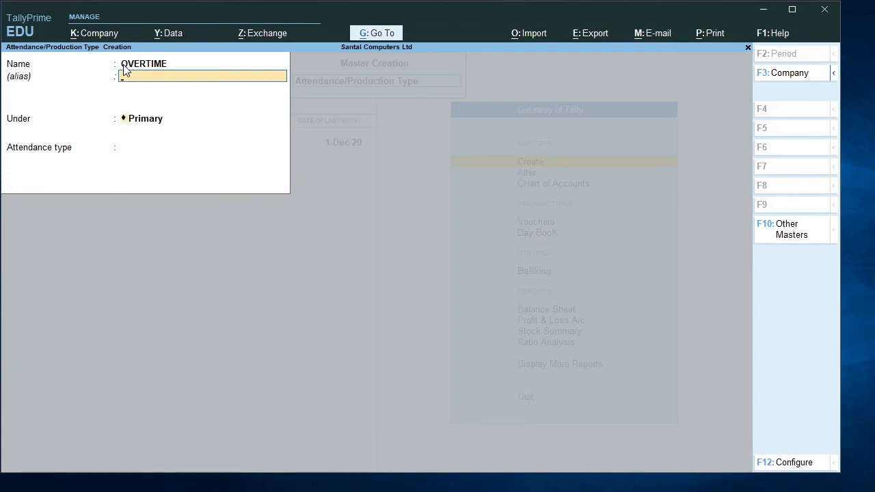
{"action": "key", "text": "Return"}
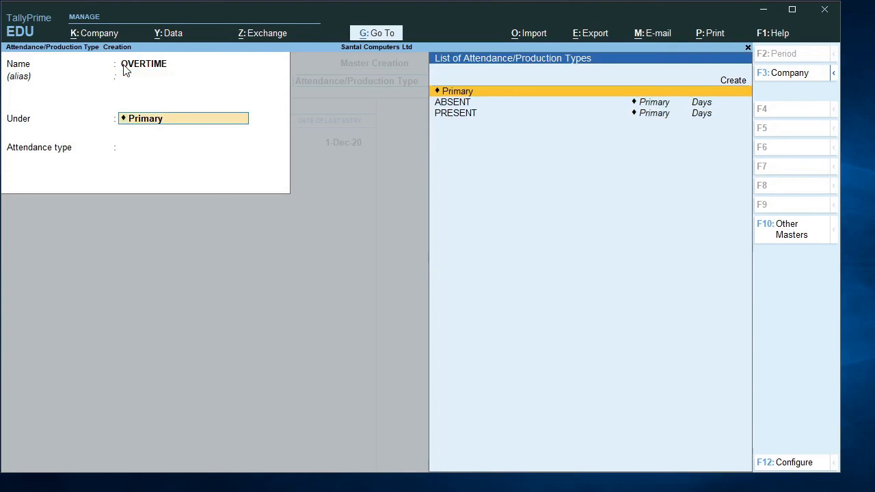
{"action": "key", "text": "Return"}
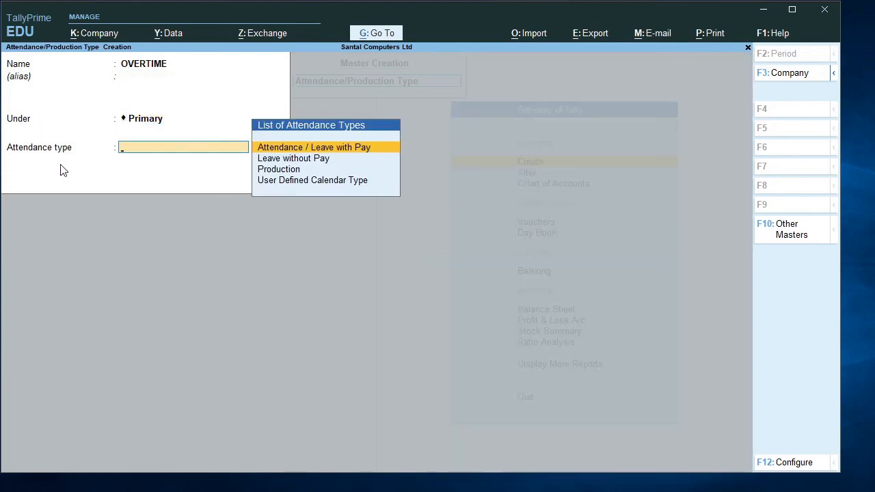
{"action": "key", "text": "Down"}
{"action": "key", "text": "Down"}
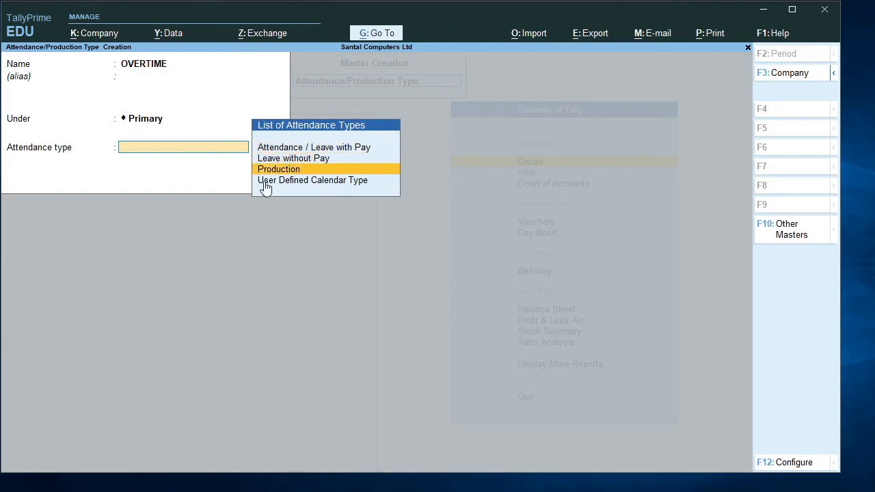
{"action": "key", "text": "Return"}
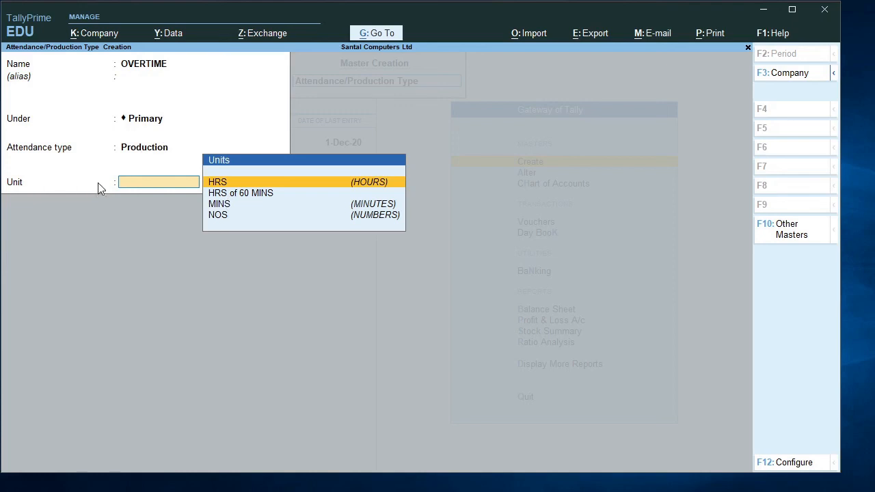
{"action": "key", "text": "Down"}
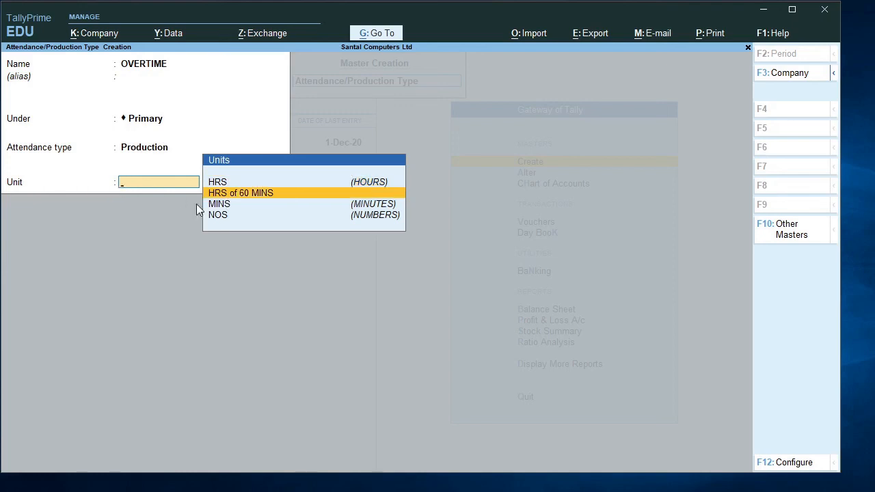
{"action": "key", "text": "Return"}
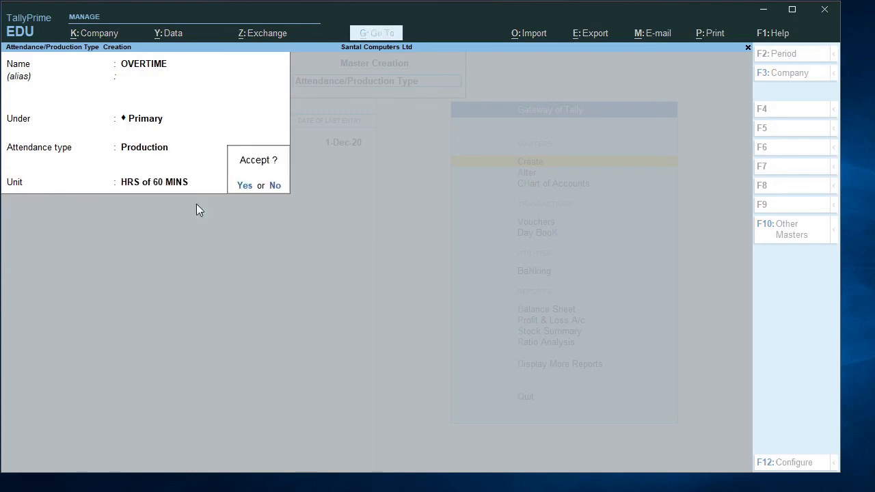
{"action": "key", "text": "Return"}
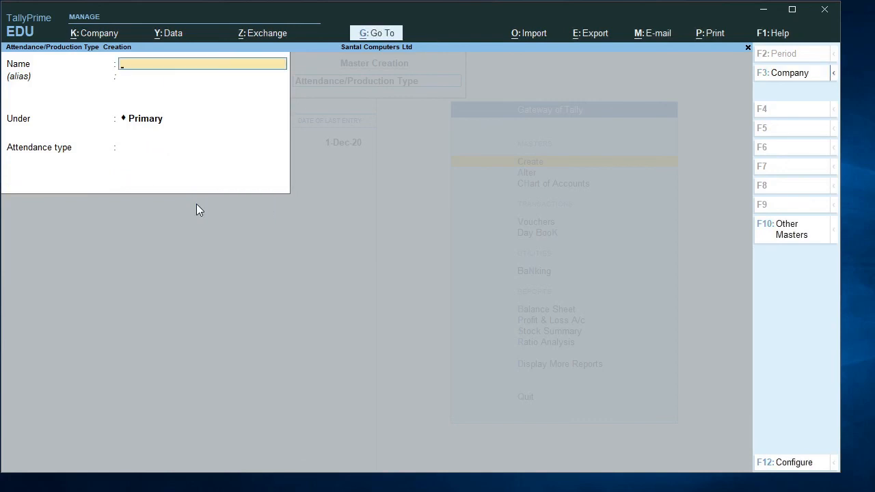
- Leave master creation and open the list of existing Attendance/Production Types for alteration
{"action": "key", "text": "Escape"}
{"action": "key", "text": "y"}
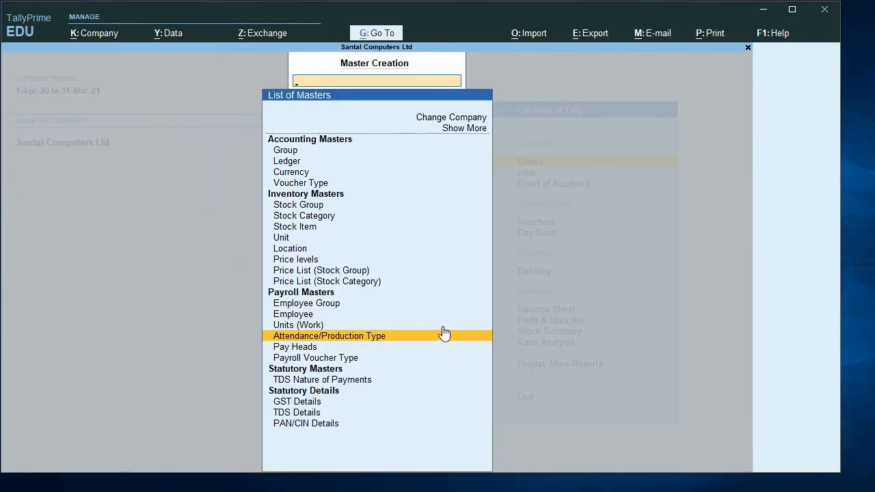
{"action": "key", "text": "Escape"}
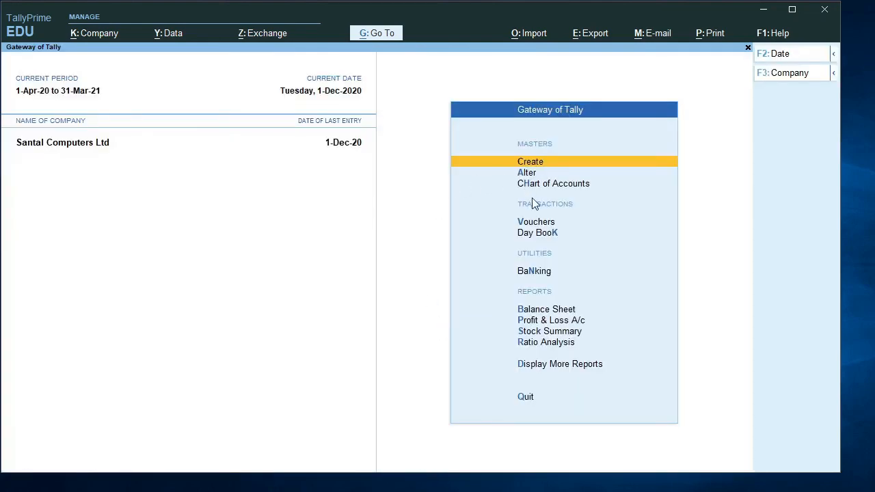
{"action": "key", "text": "Down"}
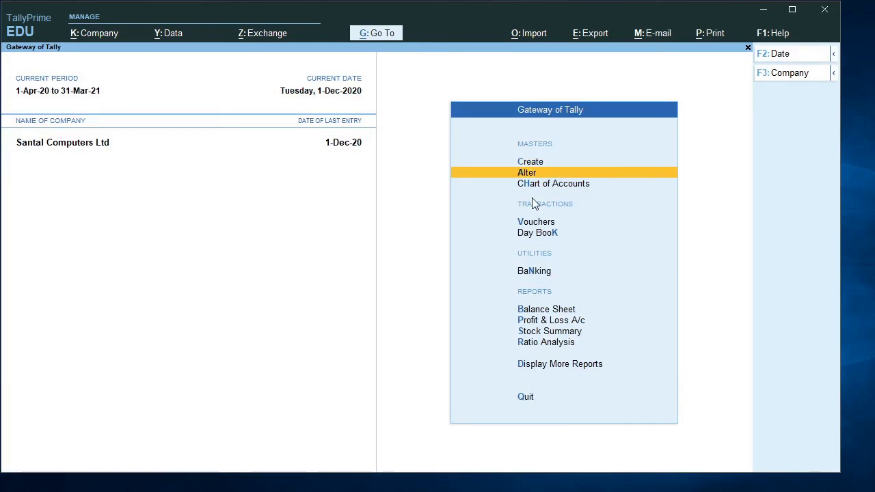
{"action": "key", "text": "Return"}
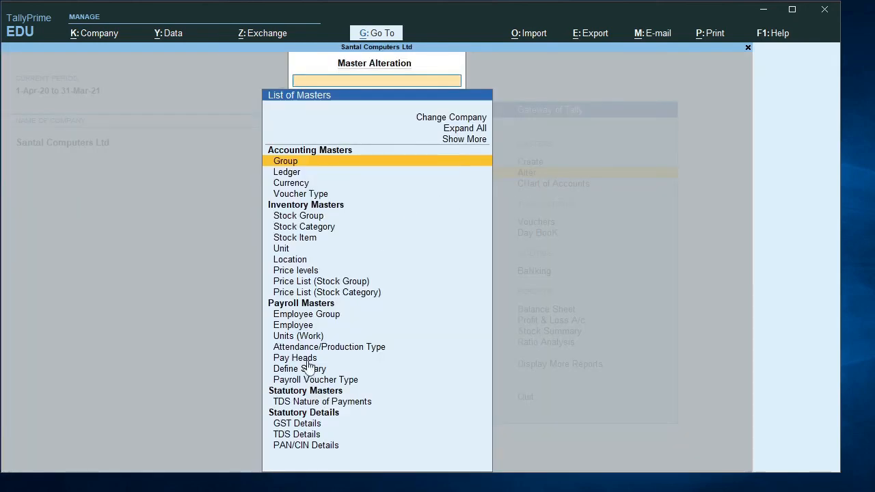
{"action": "left_click", "coordinate": [328, 349]}
{"action": "left_click", "coordinate": [328, 349]}
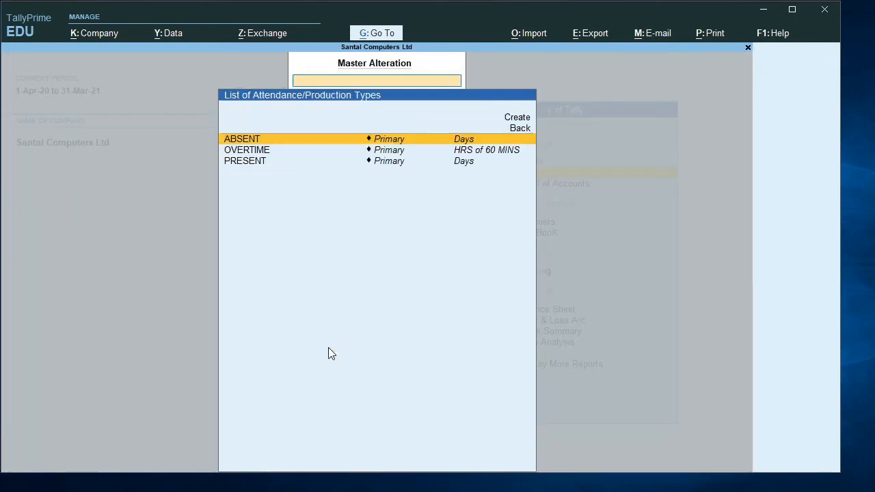
- Open the ABSENT type to review its details, and return to the list of masters without saving changes
{"action": "left_click", "coordinate": [257, 141]}
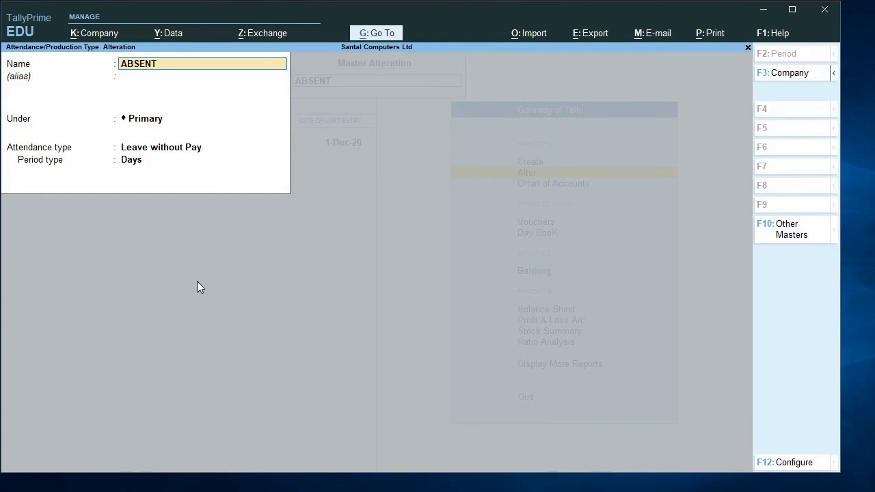
{"action": "type", "text": "D"}
{"action": "key", "text": "BackSpace"}
{"action": "key", "text": "Escape"}
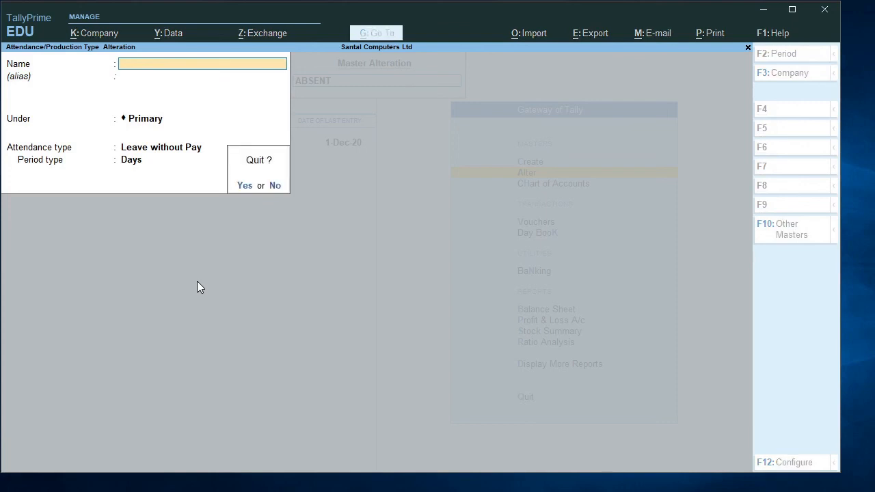
{"action": "key", "text": "y"}
{"action": "key", "text": "Escape"}
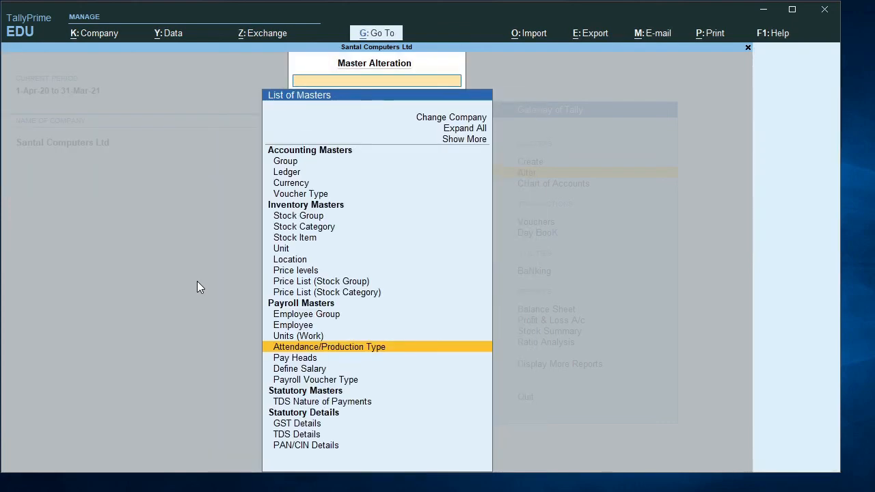
- Leave master alteration and open the list of masters for creation
{"action": "key", "text": "Escape"}
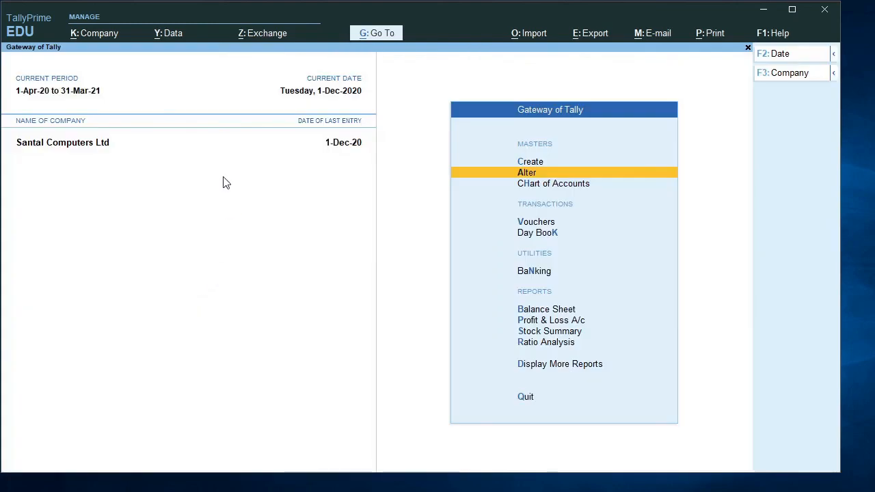
{"action": "key", "text": "Up"}
{"action": "key", "text": "Return"}
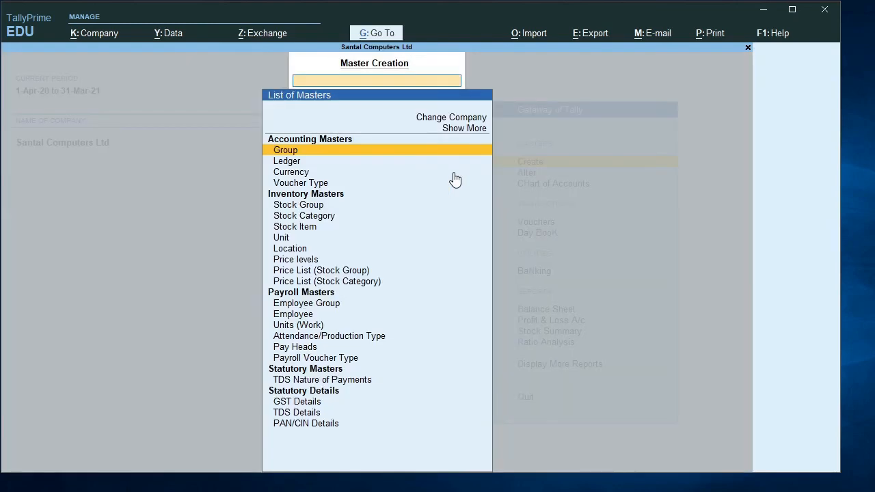